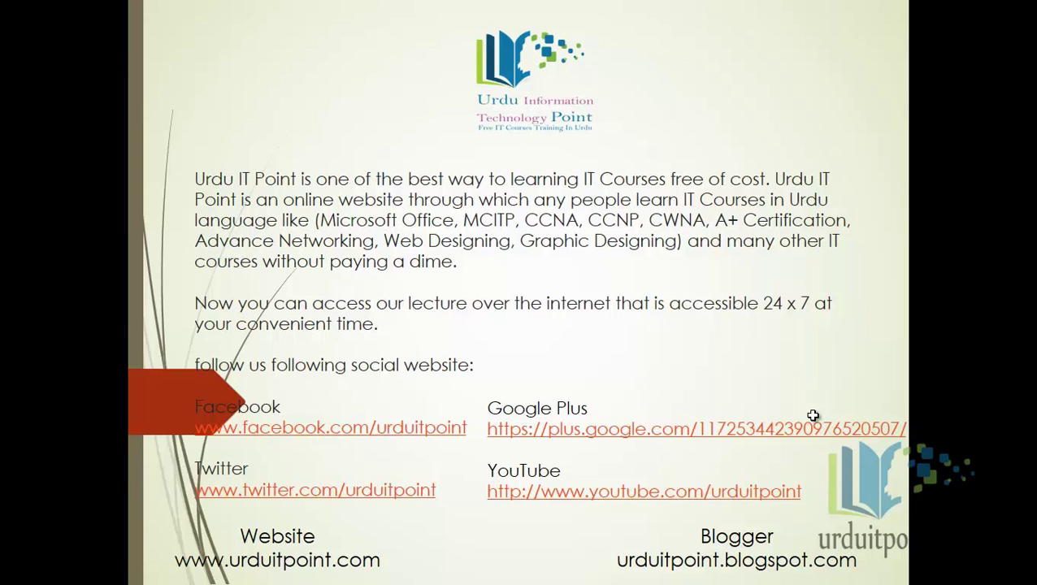
# Step: Advance past the intro slide toward the Excel workbook
pyautogui.click(812, 415)
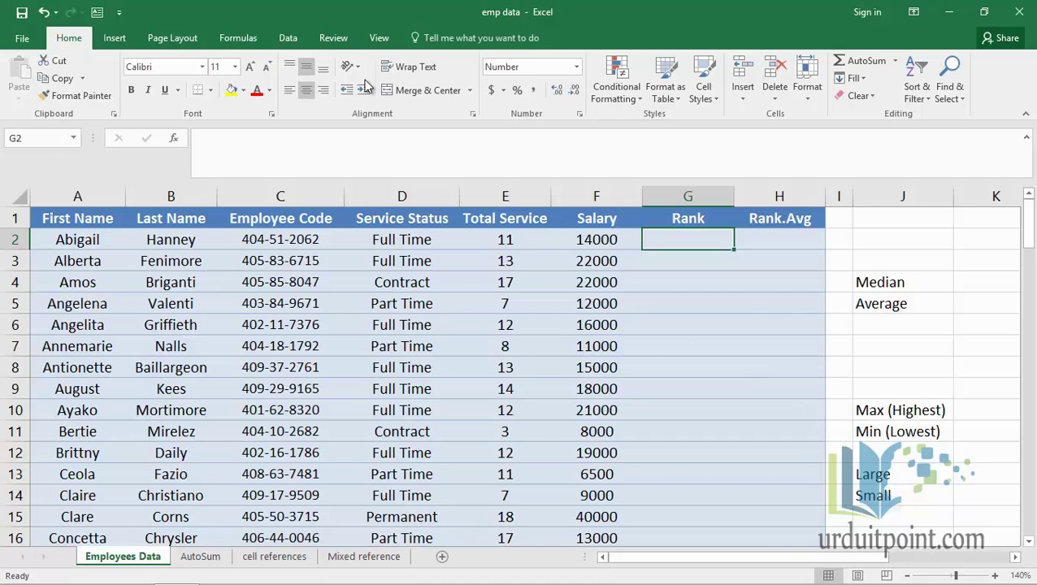
# Step: On the Formulas ribbon, browse Recently Used, Financial, Logical, Text, Date & Time and More Functions lists
pyautogui.click(237, 38)
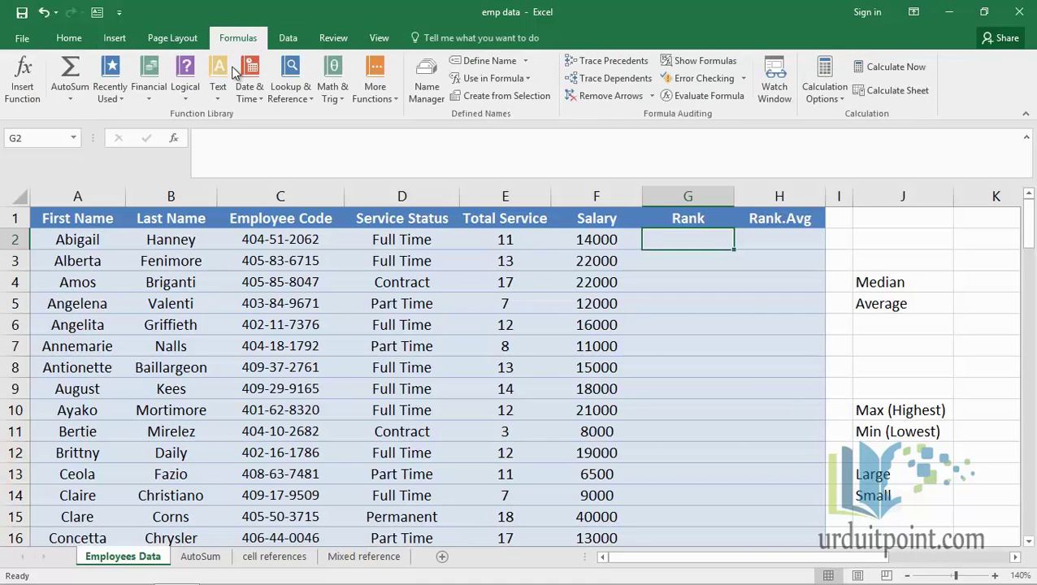
pyautogui.click(124, 99)
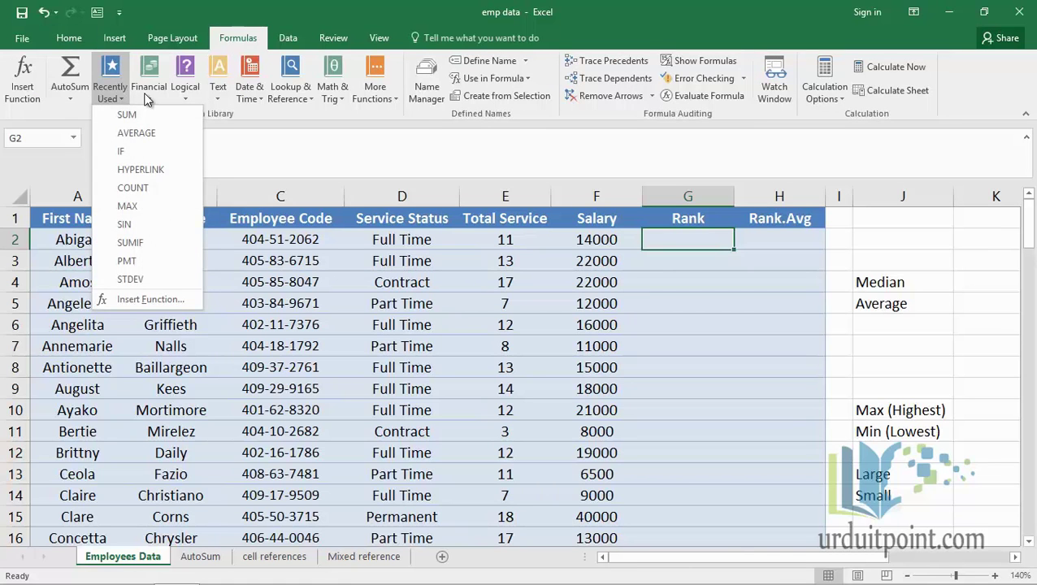
pyautogui.click(147, 97)
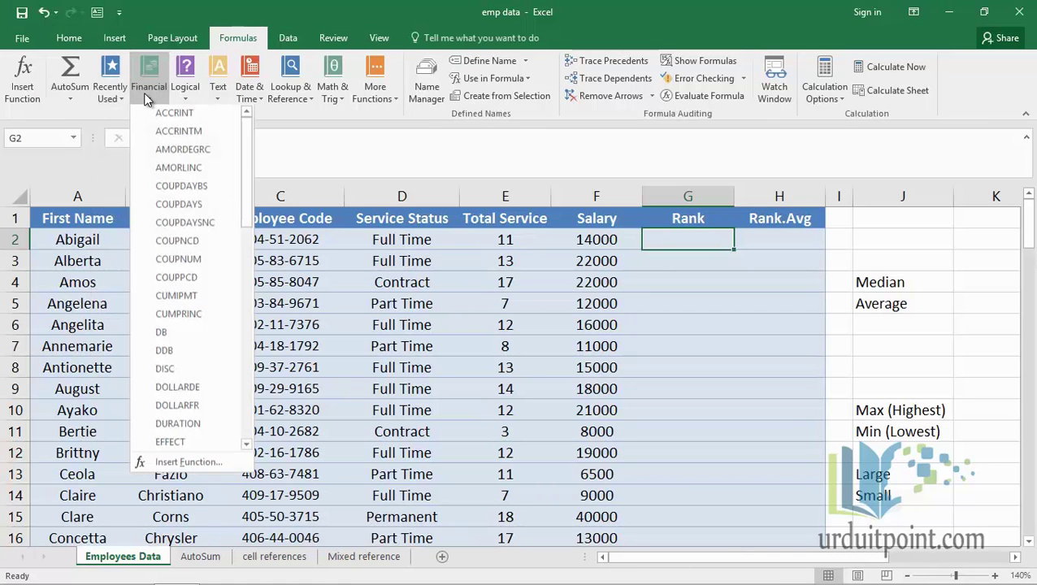
pyautogui.click(187, 96)
pyautogui.click(224, 90)
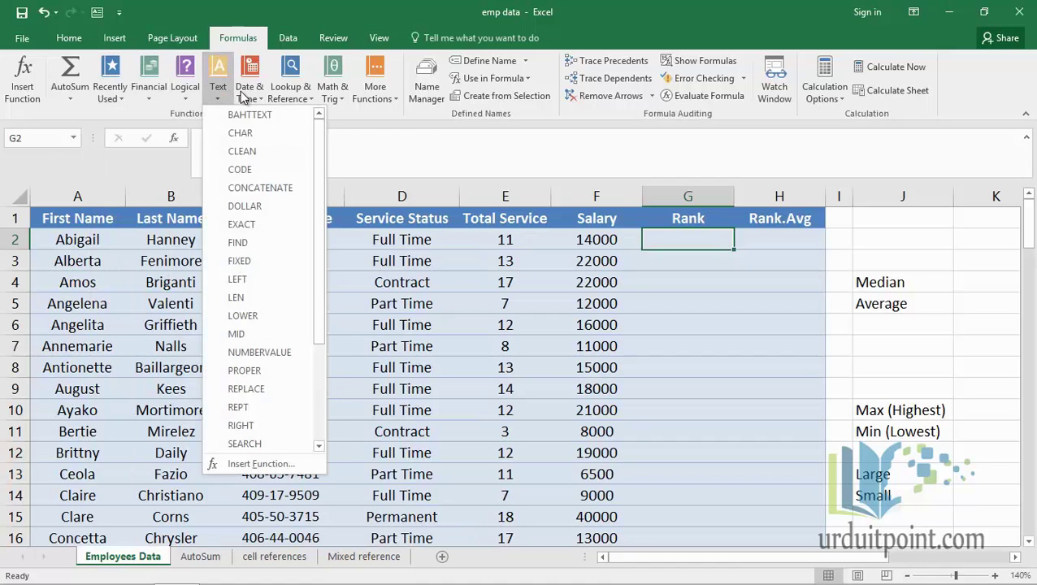
pyautogui.click(258, 97)
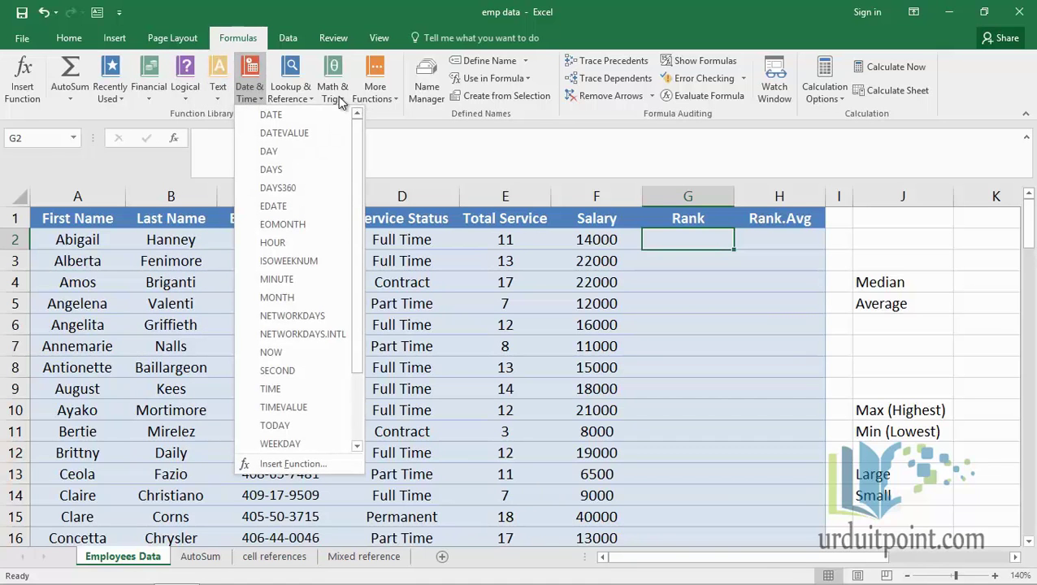
pyautogui.click(388, 91)
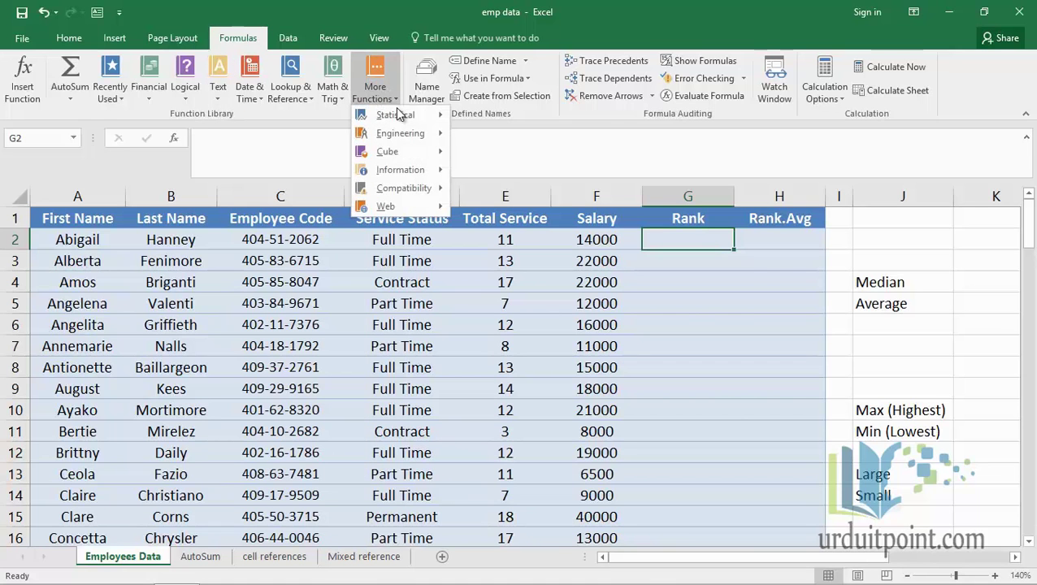
pyautogui.moveTo(398, 169)
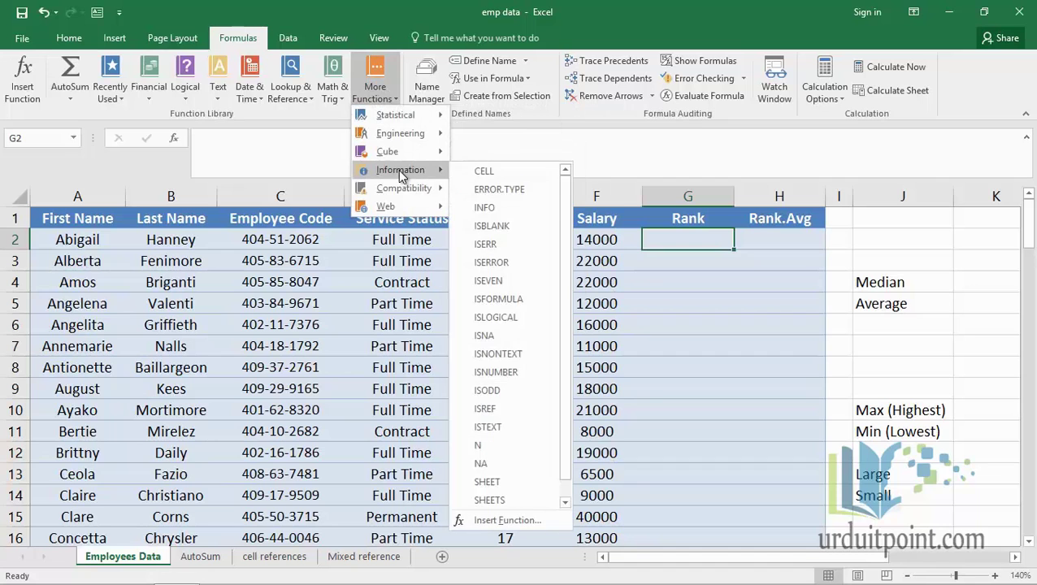
pyautogui.moveTo(395, 195)
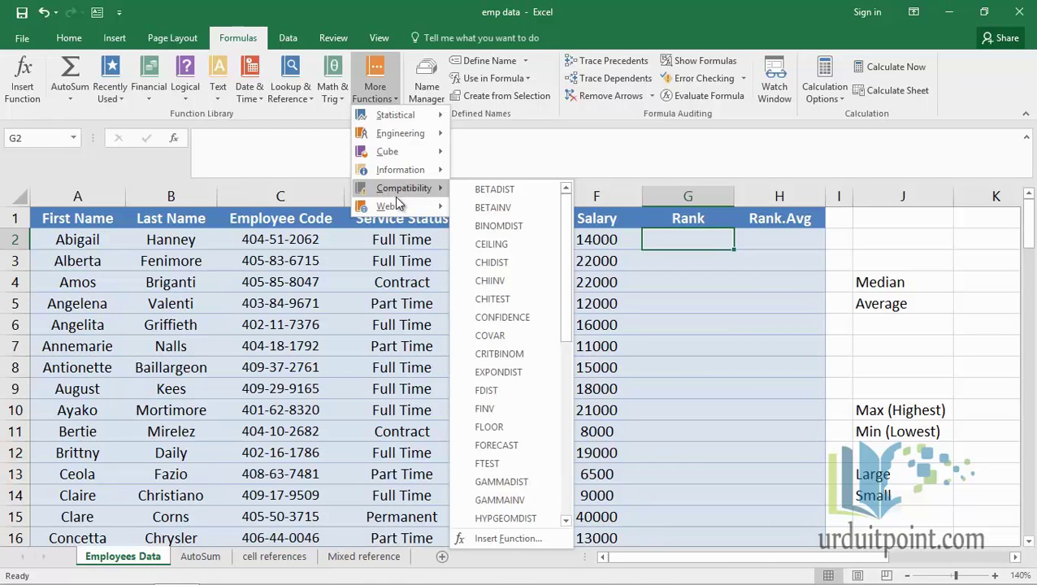
pyautogui.click(183, 137)
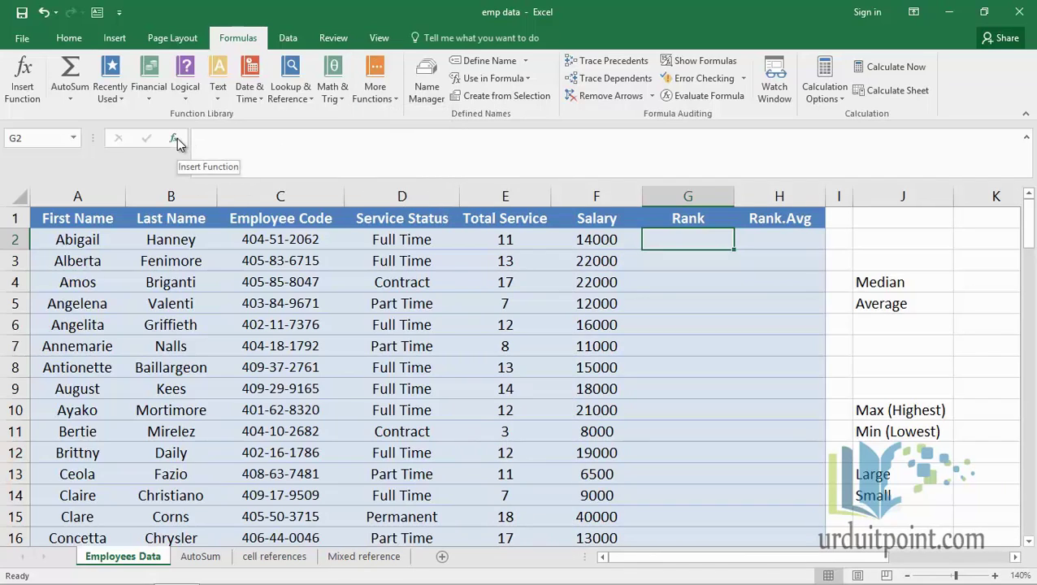
pyautogui.click(176, 137)
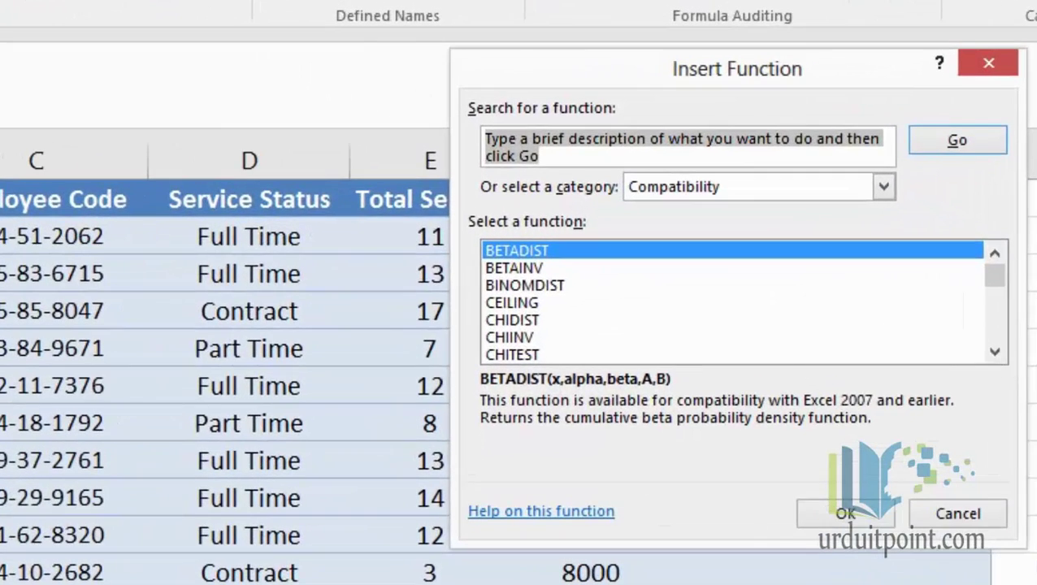
pyautogui.click(881, 189)
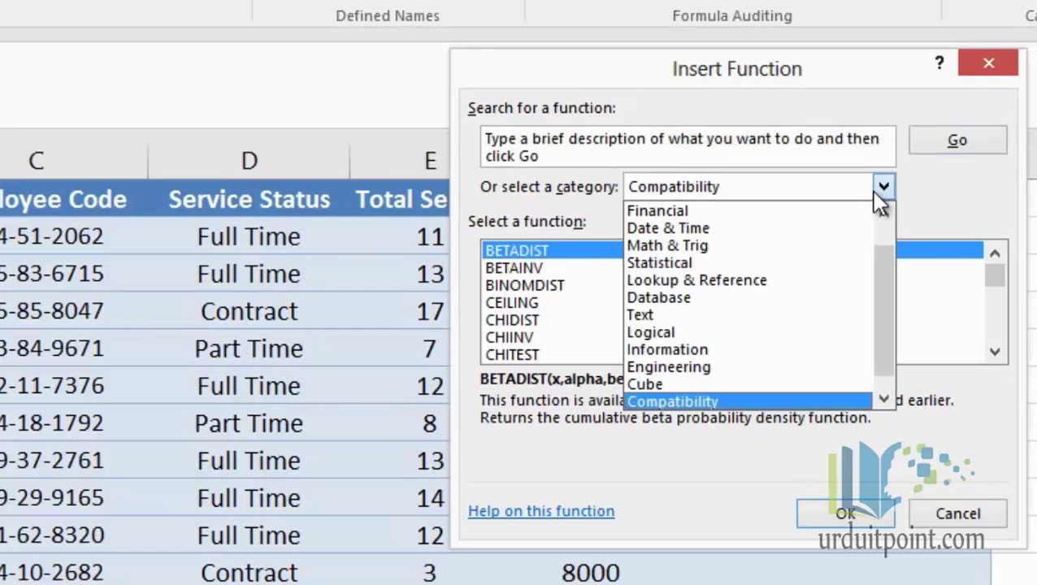
pyautogui.scroll(2, 882, 276)
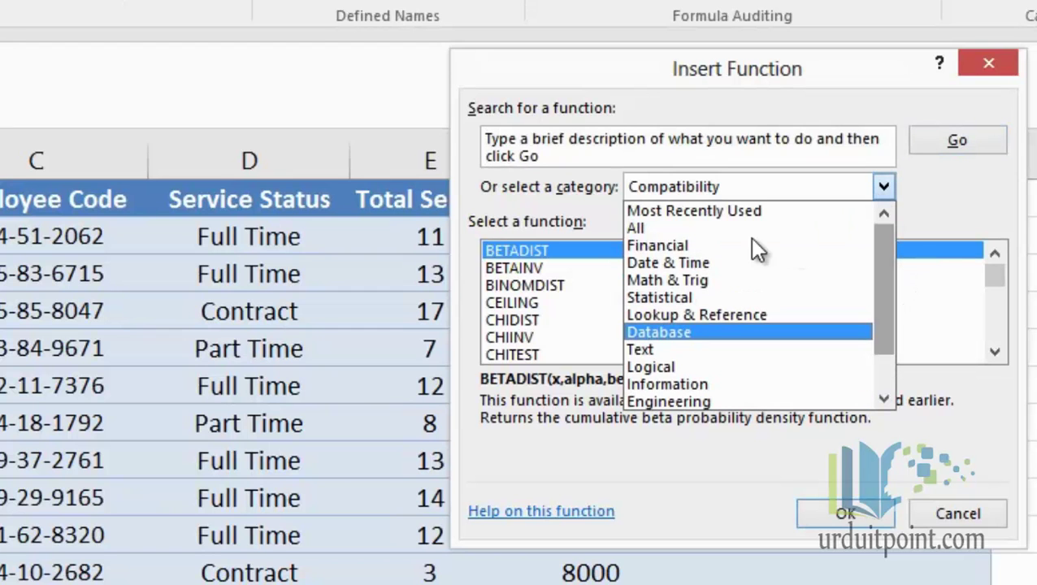
pyautogui.click(733, 210)
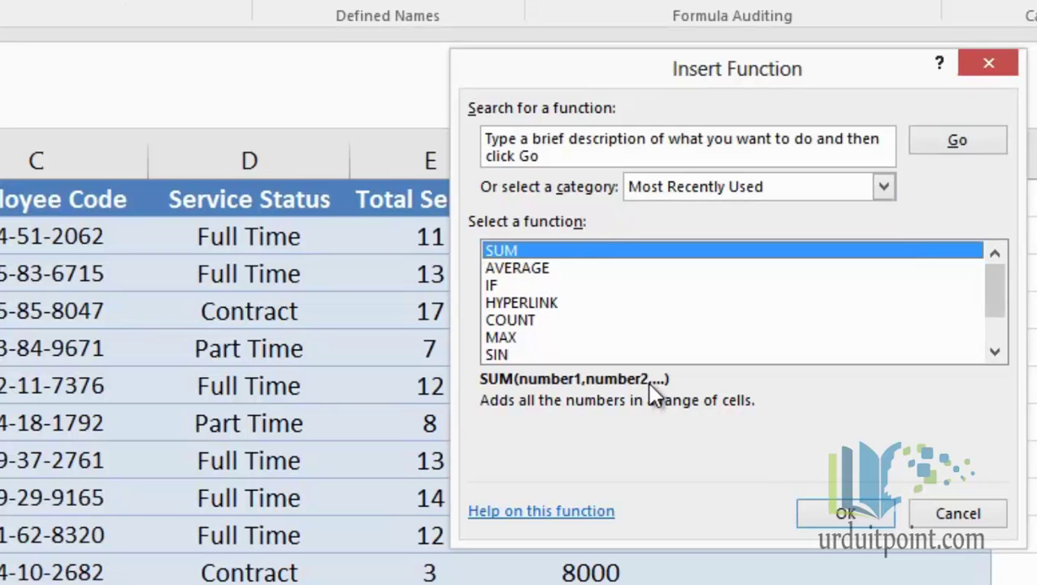
pyautogui.click(587, 270)
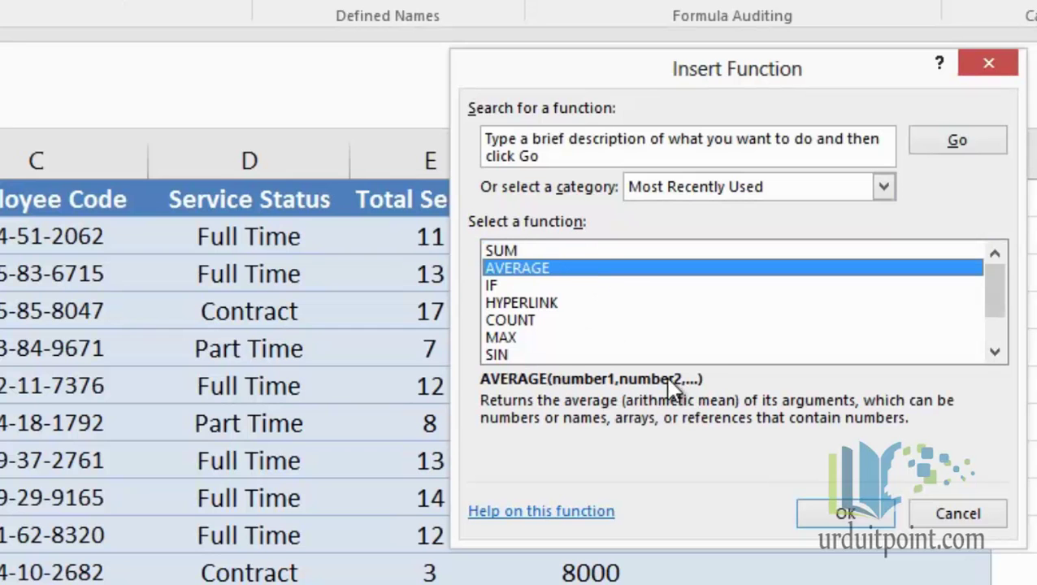
pyautogui.click(525, 286)
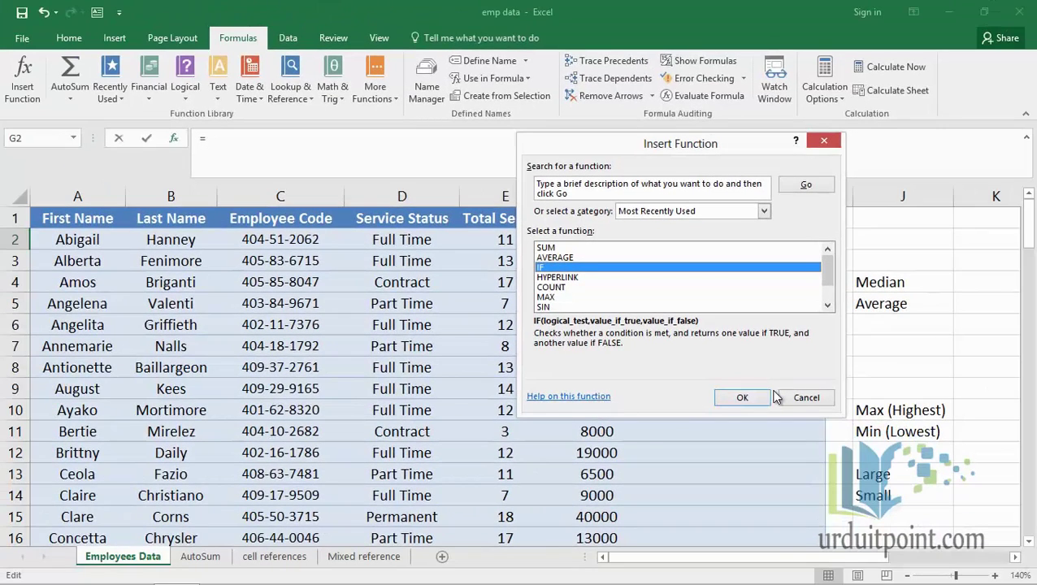
pyautogui.click(798, 404)
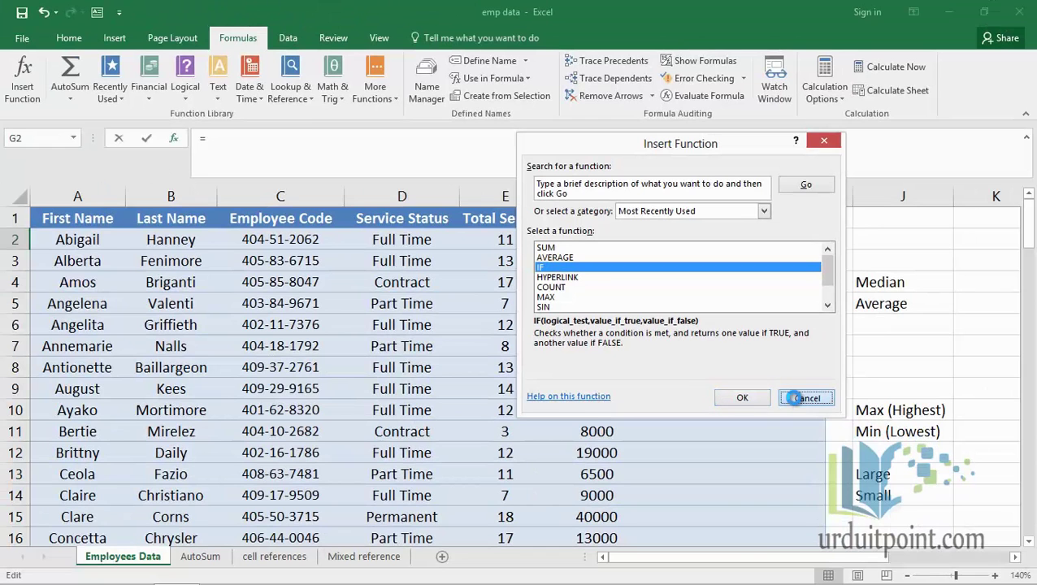
# Step: On the AutoSum sheet, total B2:B6 into B7 with AutoSum, giving 2906
pyautogui.click(203, 560)
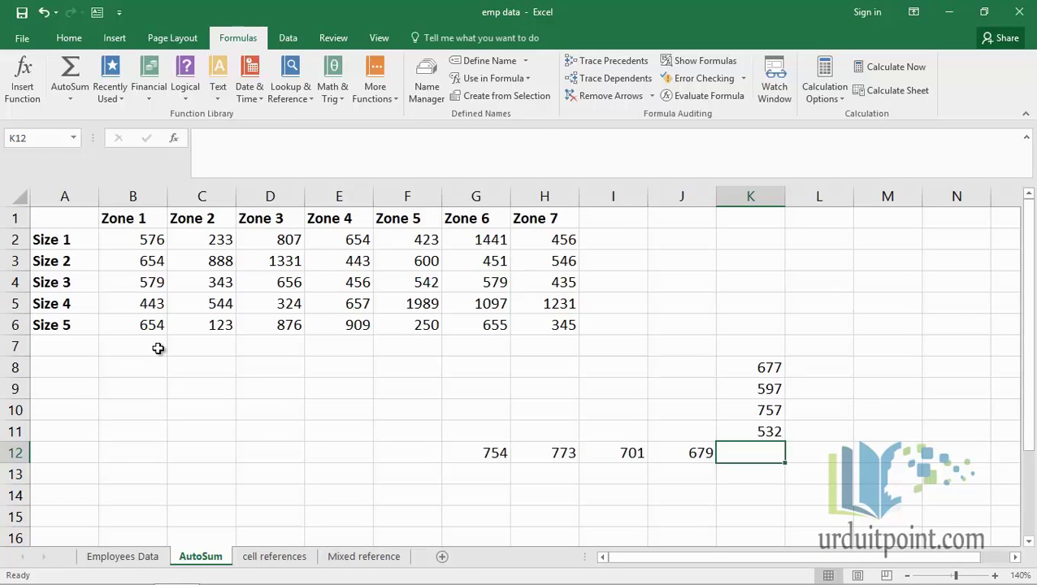
pyautogui.click(159, 348)
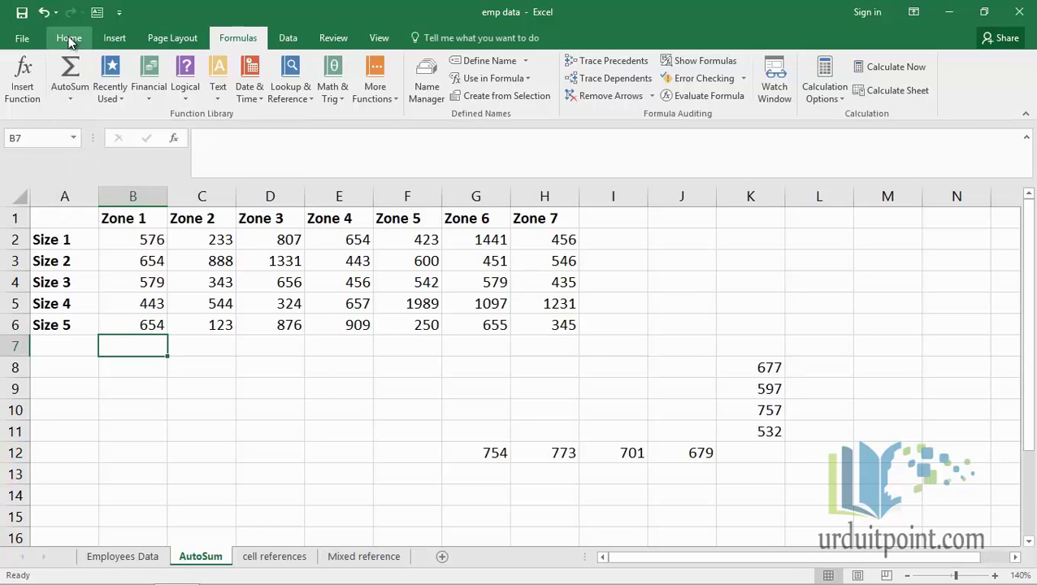
pyautogui.click(69, 39)
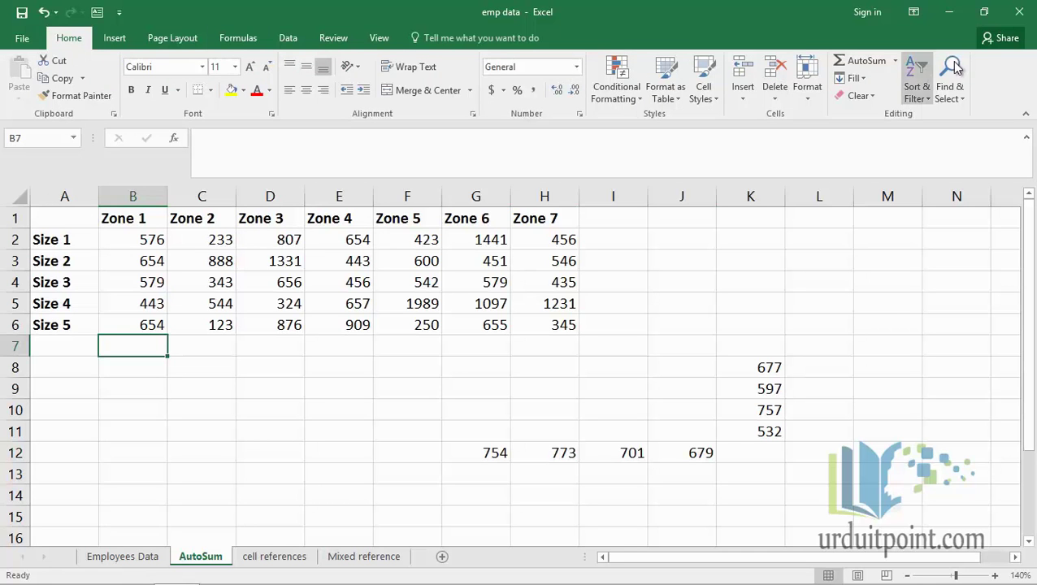
pyautogui.click(863, 62)
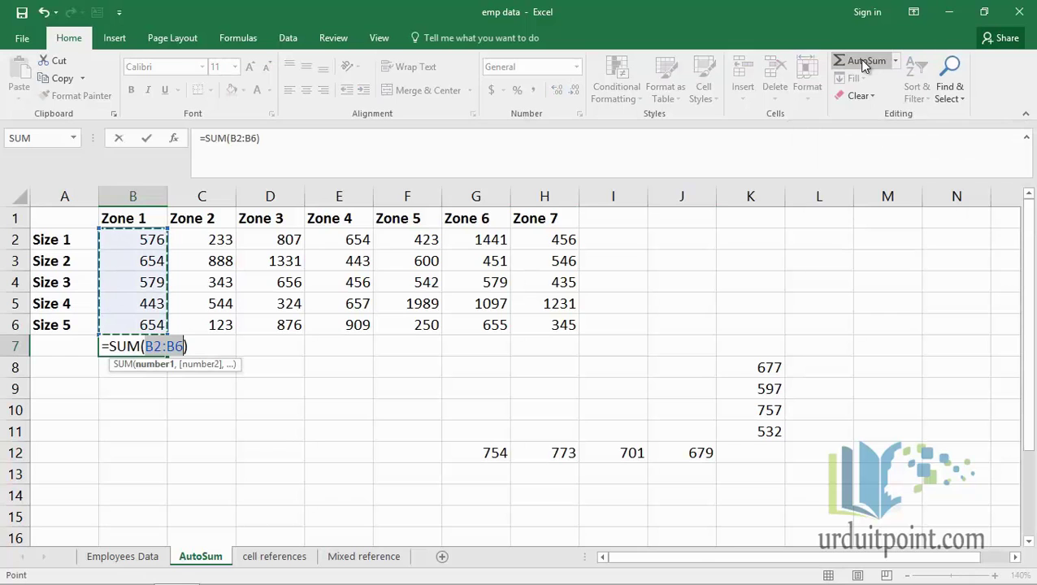
pyautogui.press('Return')
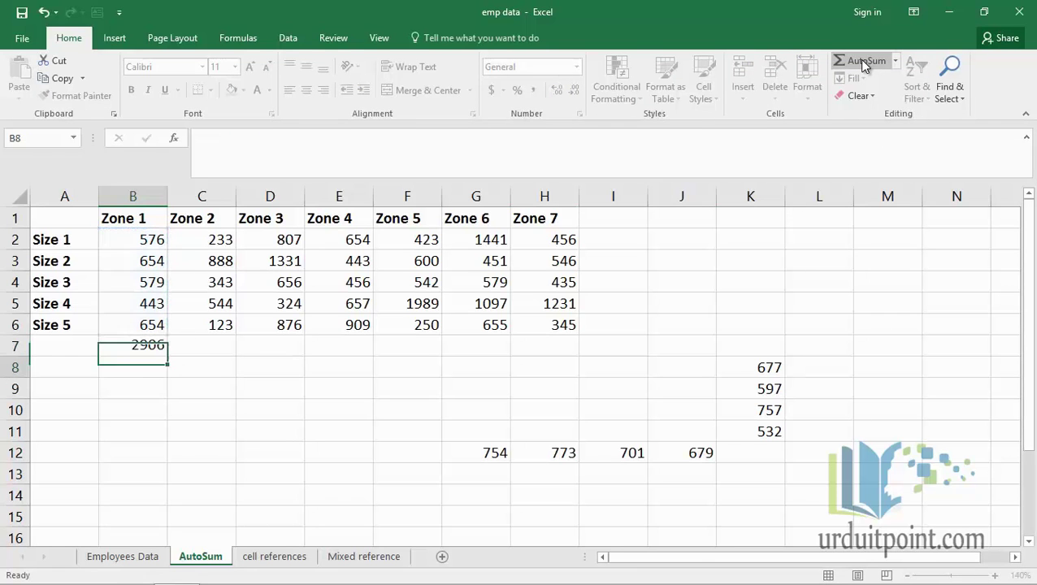
# Step: Clear B7 and insert the Zone 1 AutoSum total there again
pyautogui.click(126, 343)
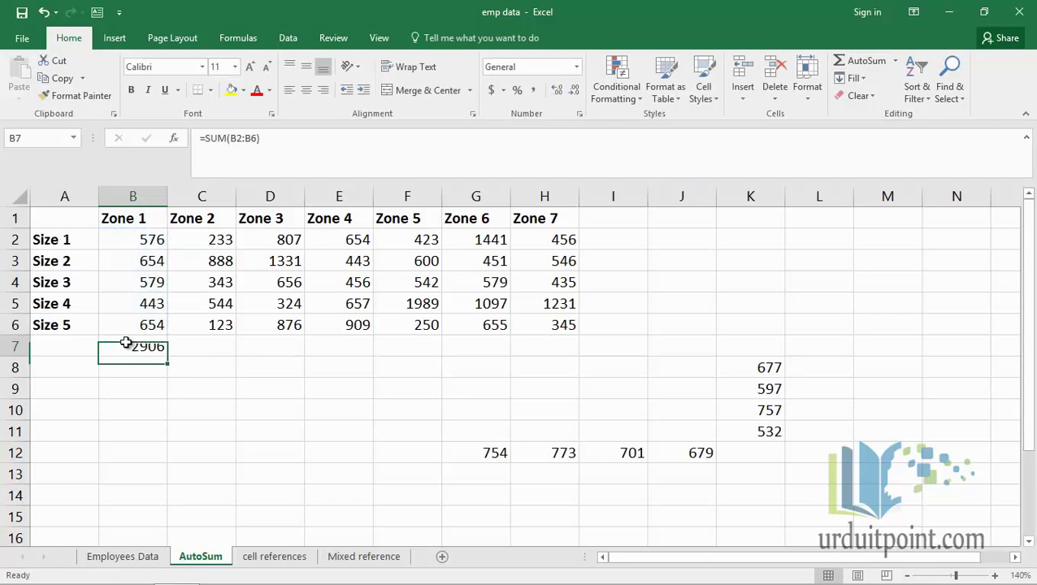
pyautogui.press('Delete')
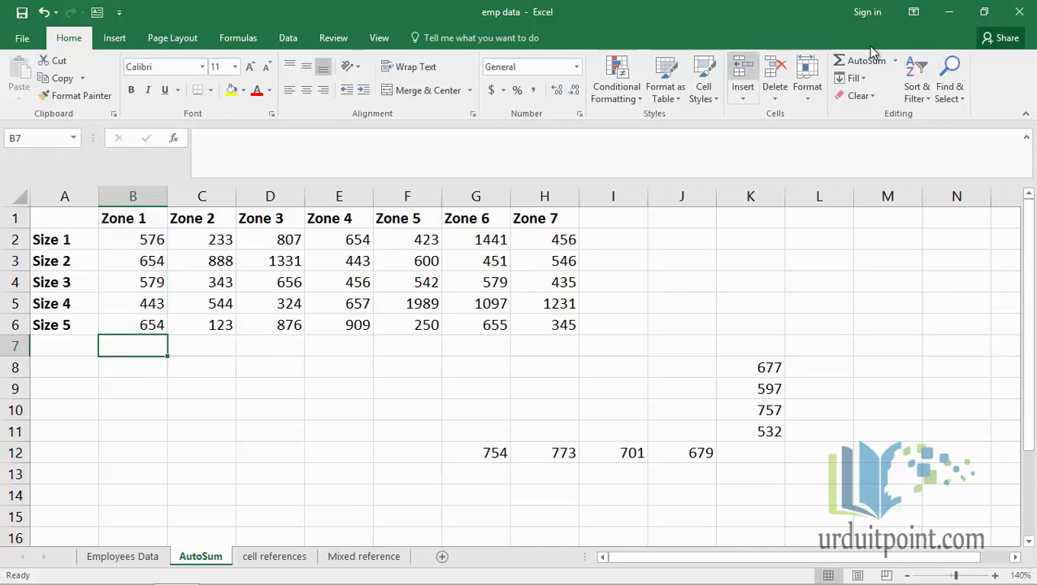
pyautogui.doubleClick(864, 70)
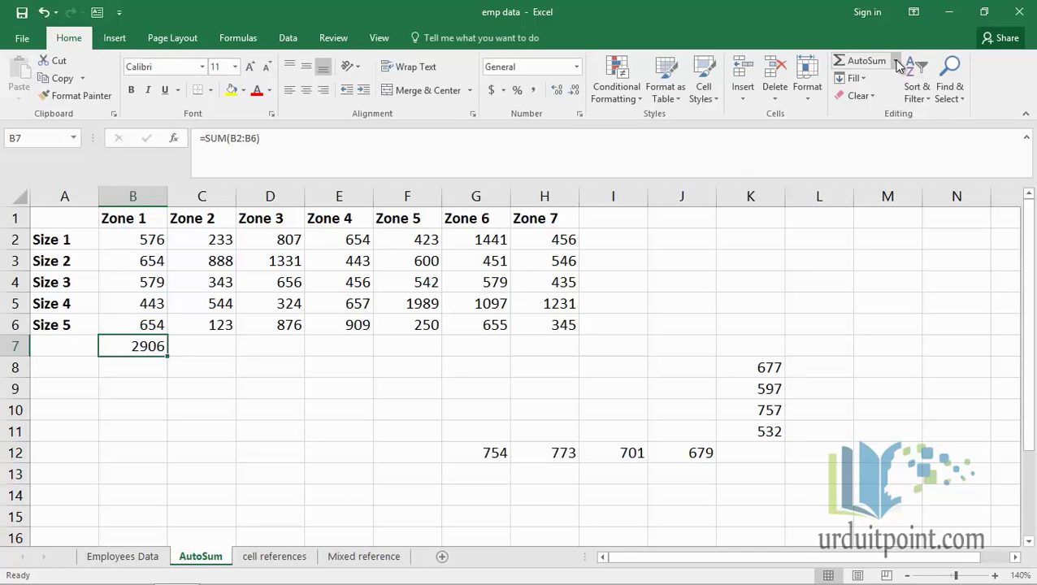
pyautogui.click(896, 63)
# Step: Fill B7:B9 with the Zone 1 average (581.2), maximum (654) and minimum (443)
pyautogui.click(884, 97)
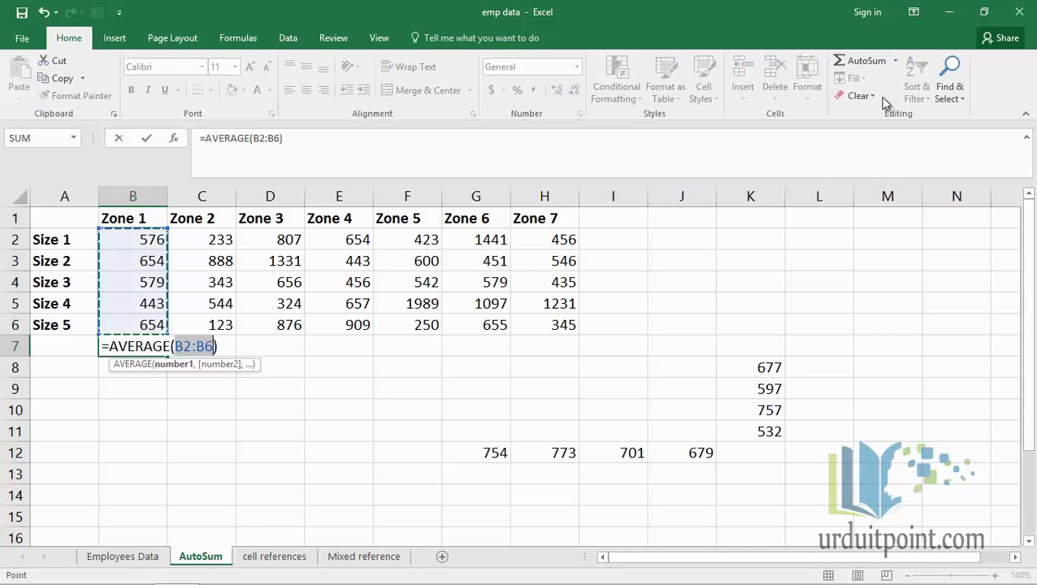
pyautogui.press('Return')
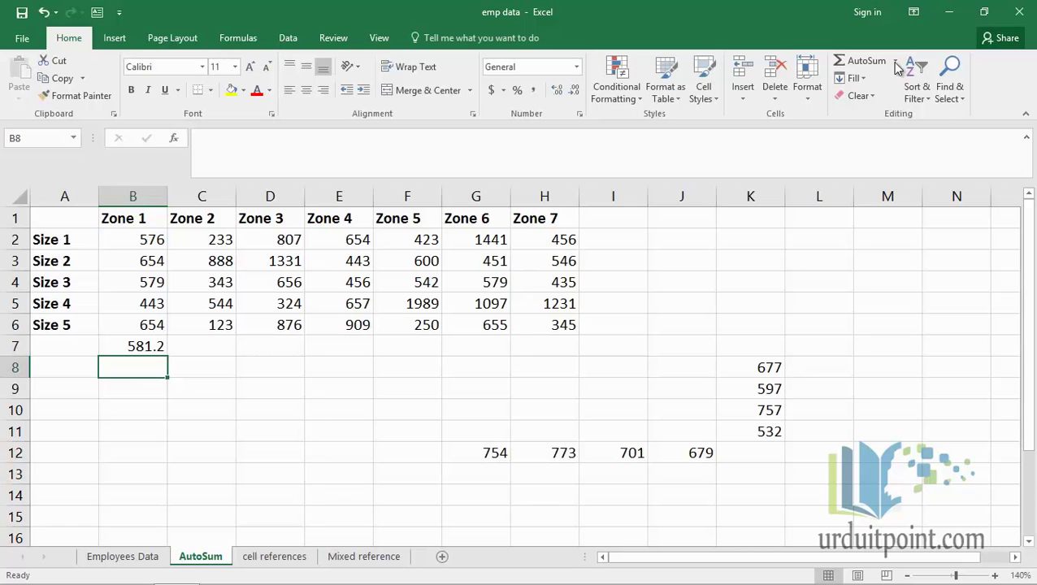
pyautogui.click(896, 64)
pyautogui.click(879, 133)
pyautogui.press('Return')
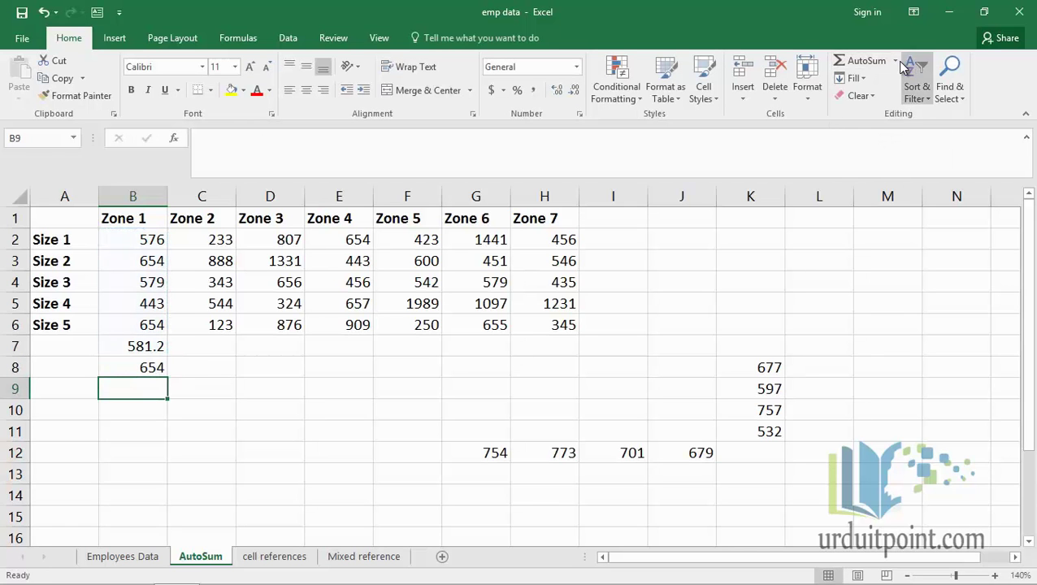
pyautogui.click(896, 61)
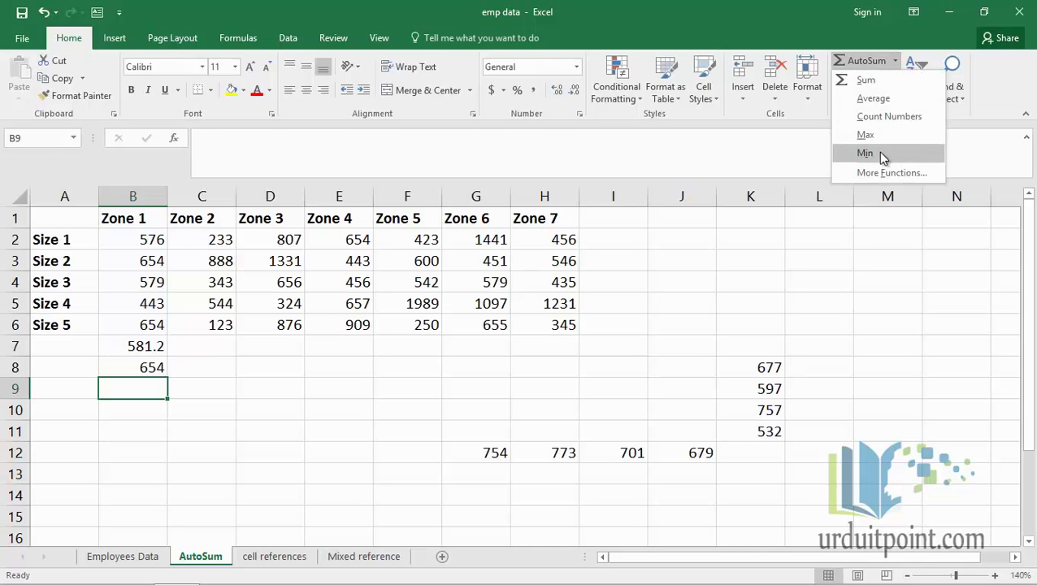
pyautogui.click(880, 154)
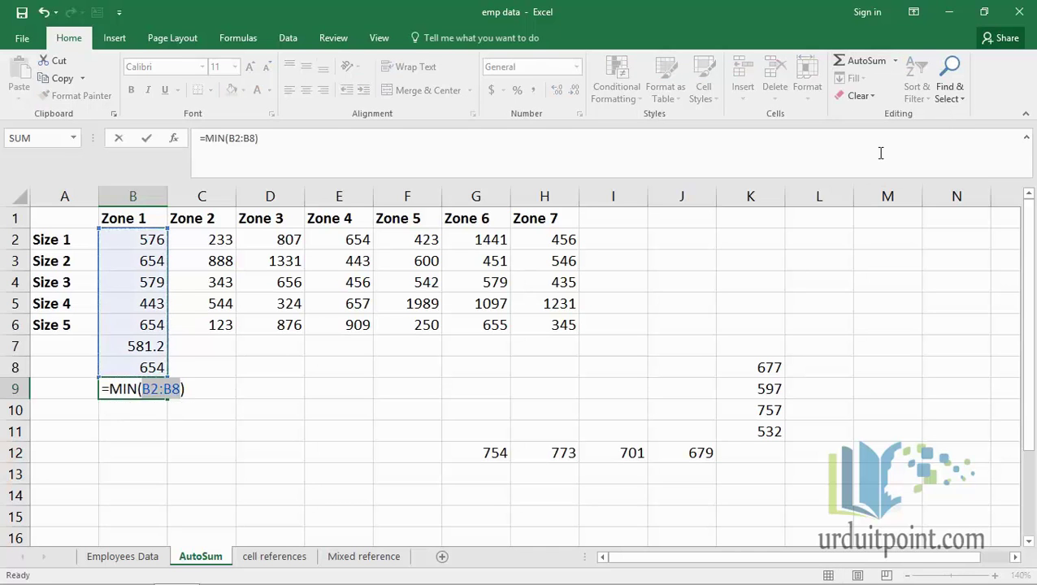
pyautogui.press('Return')
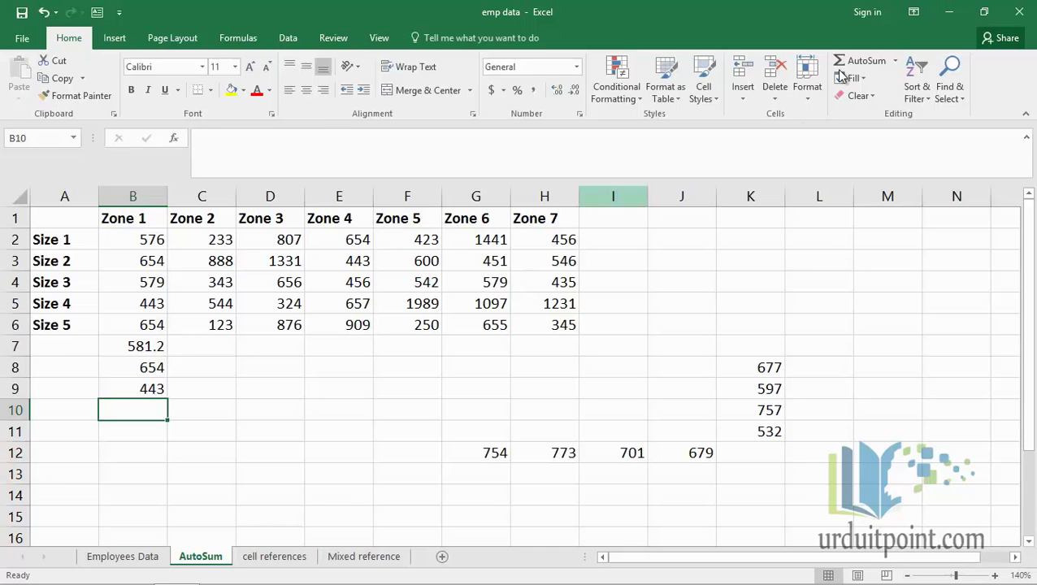
# Step: Count the numeric entries in B2:B9 into B10 with =COUNT, giving 8
pyautogui.click(895, 62)
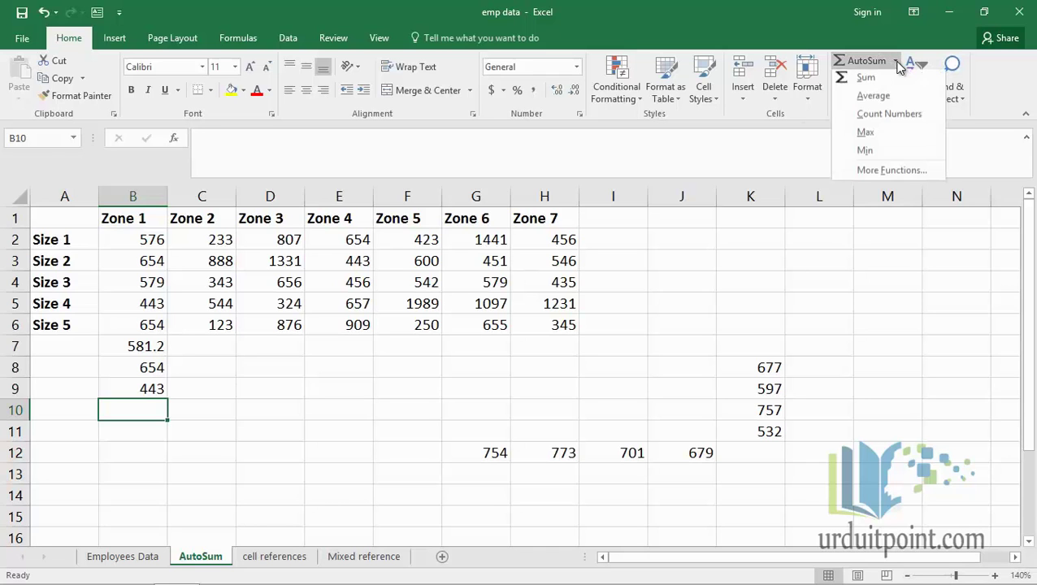
pyautogui.click(888, 118)
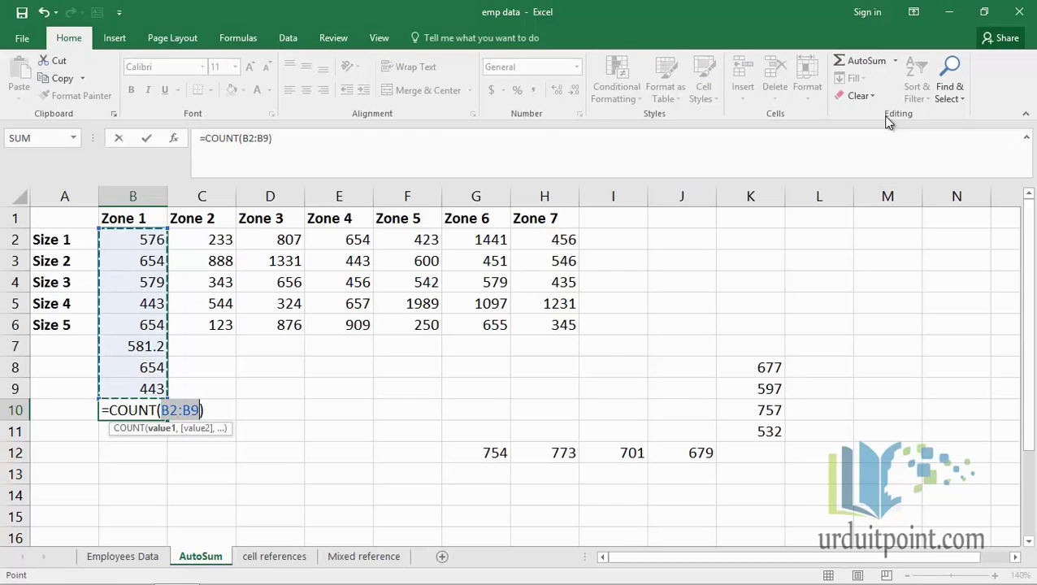
pyautogui.press('Return')
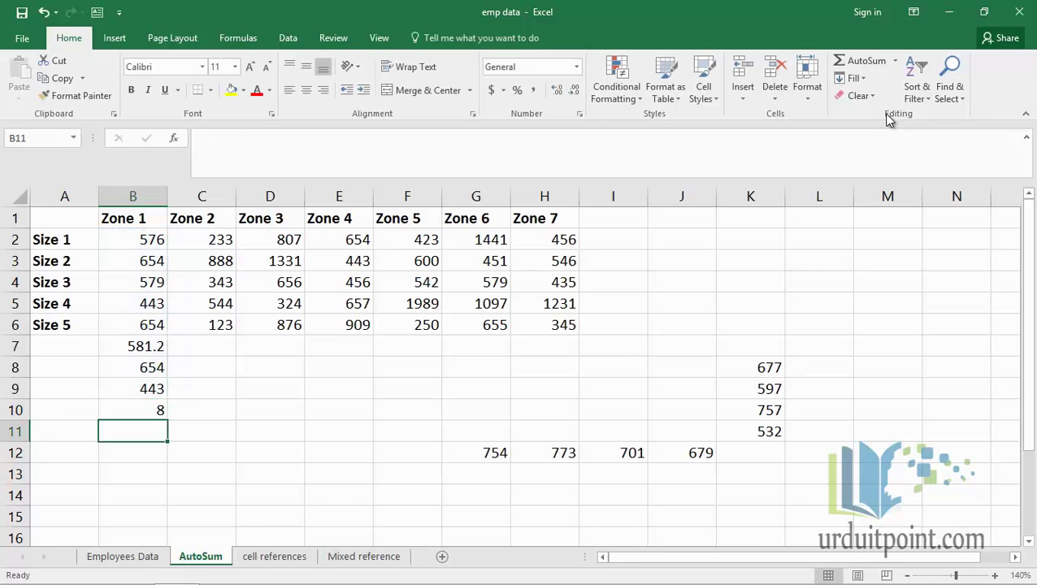
# Step: Clear the extra summary figures in B7:B10
pyautogui.click(124, 244)
pyautogui.moveTo(125, 244); pyautogui.dragTo(122, 335)
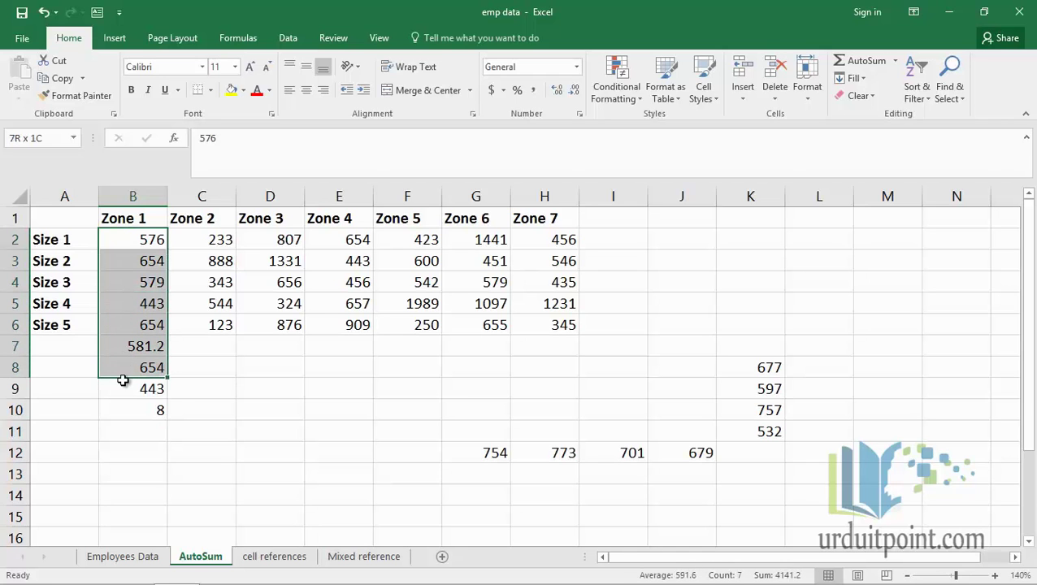
pyautogui.moveTo(123, 335)
pyautogui.mouseDown()
pyautogui.moveTo(120, 380)
pyautogui.moveTo(157, 410)
pyautogui.mouseUp()
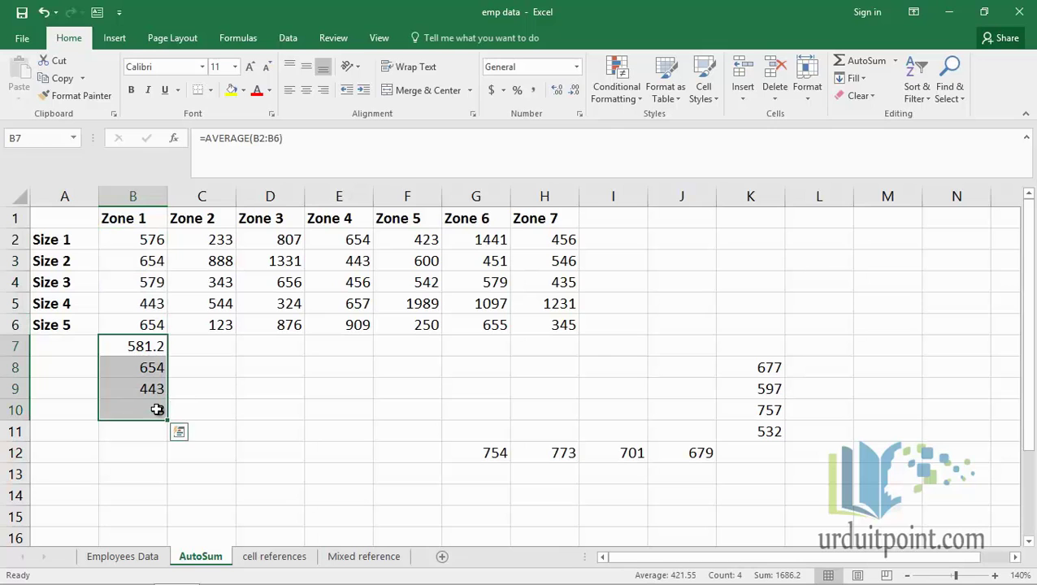
pyautogui.press('Delete')
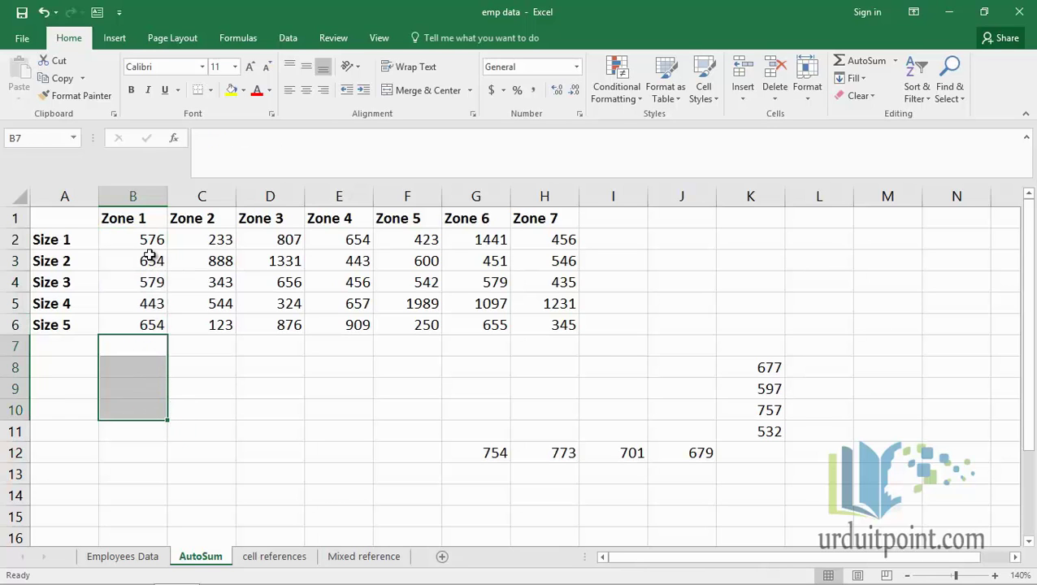
# Step: Auto-total the selected B2:B6 into B7, delete it, then select the zone table with a spare row and column
pyautogui.moveTo(153, 239); pyautogui.dragTo(136, 327)
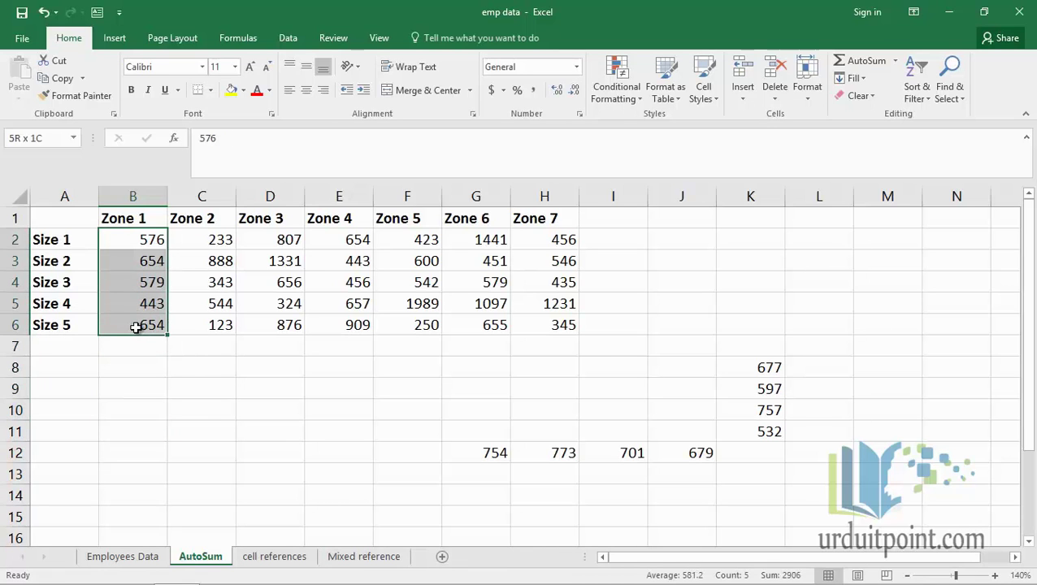
pyautogui.click(860, 63)
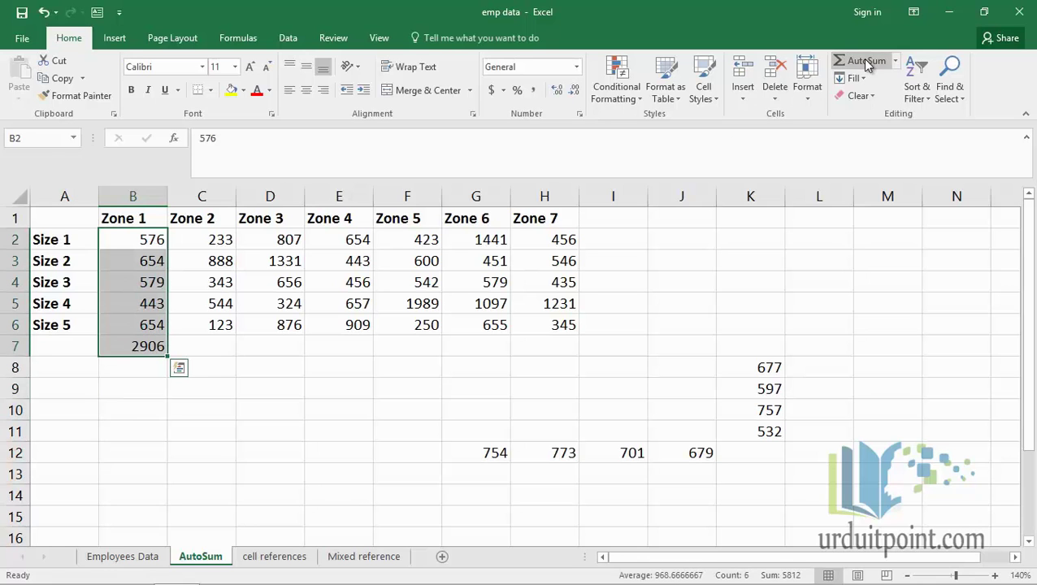
pyautogui.click(134, 348)
pyautogui.press('Delete')
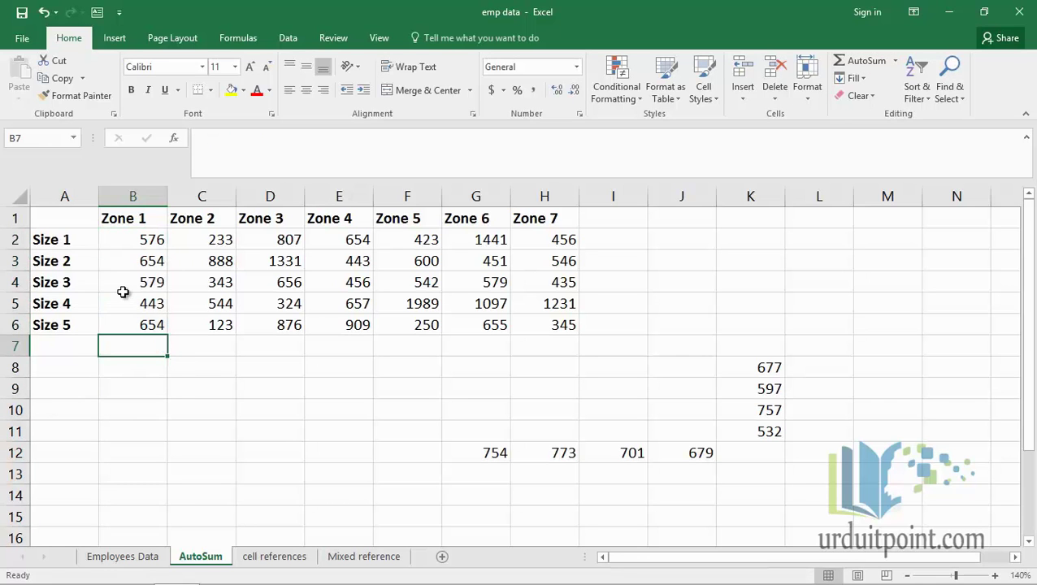
pyautogui.moveTo(135, 239); pyautogui.dragTo(600, 345)
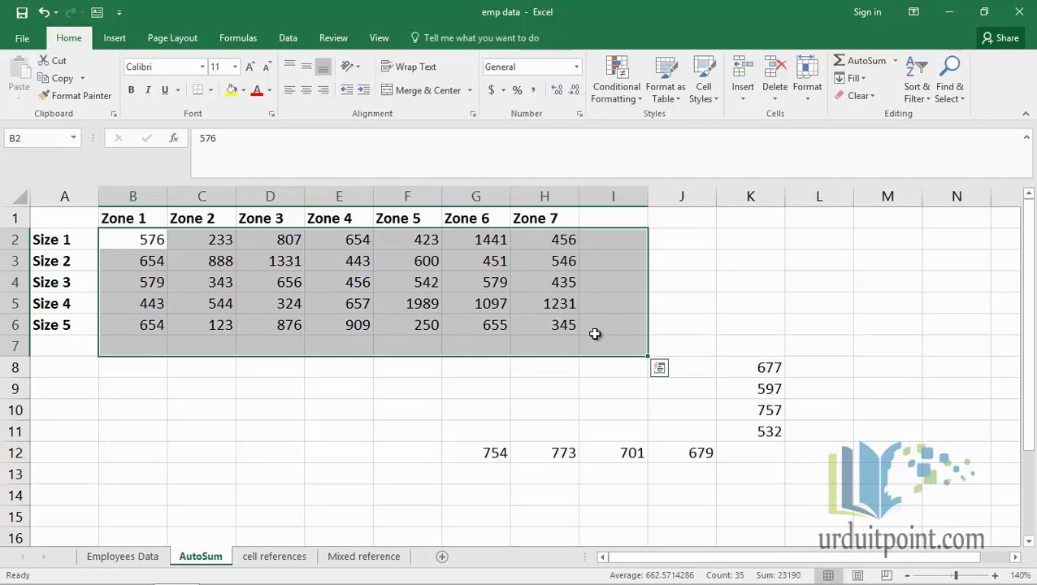
pyautogui.click(866, 62)
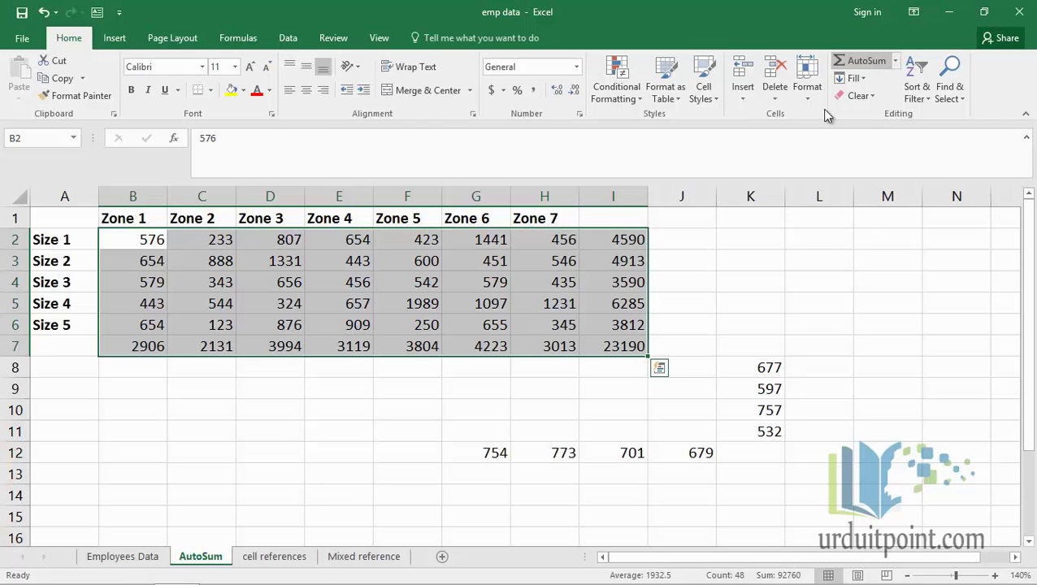
pyautogui.moveTo(619, 236); pyautogui.dragTo(611, 364)
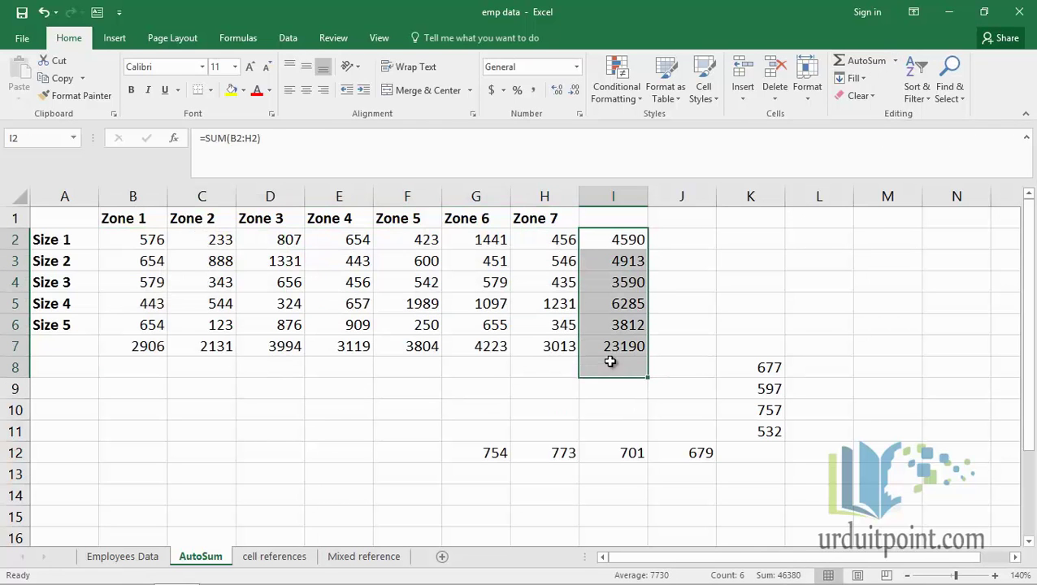
pyautogui.press('Delete')
pyautogui.moveTo(143, 347); pyautogui.dragTo(621, 345)
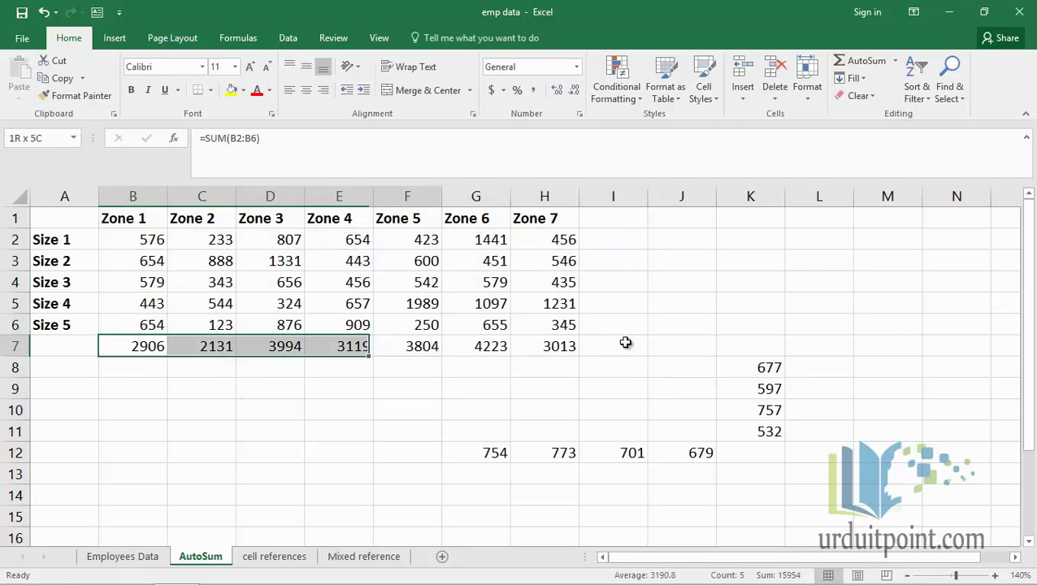
pyautogui.press('Delete')
pyautogui.click(606, 236)
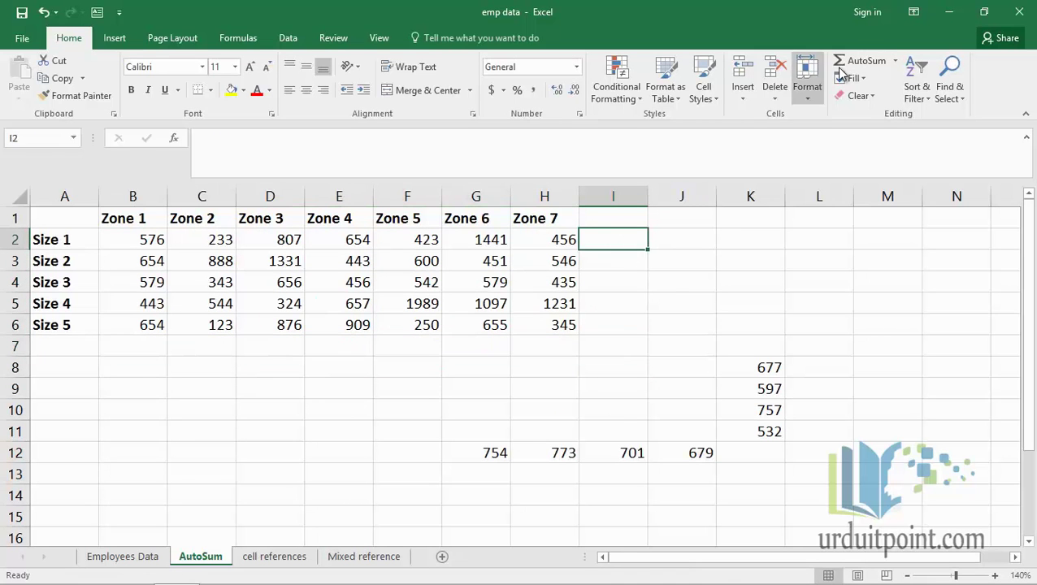
pyautogui.click(864, 62)
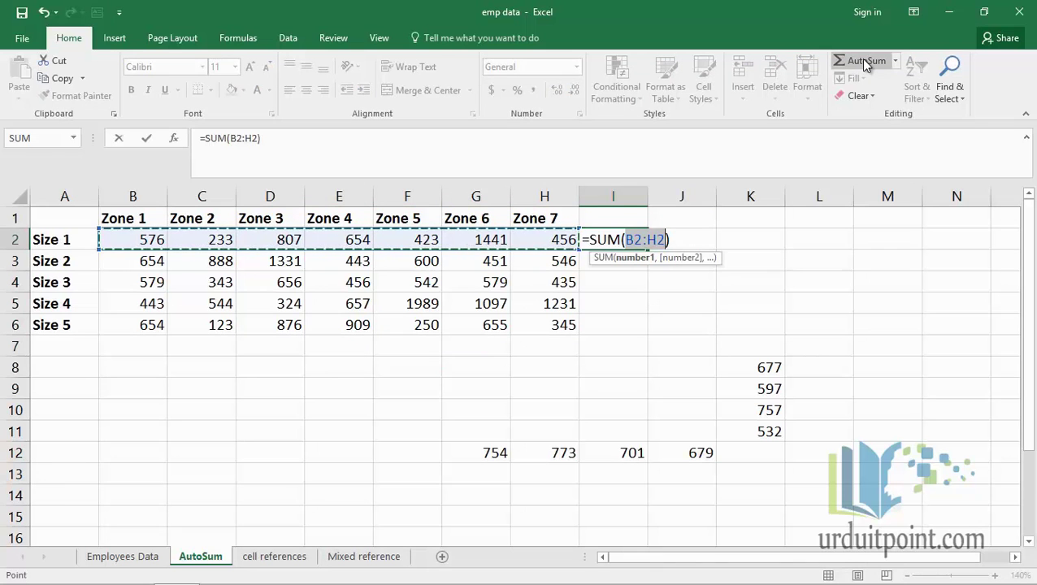
pyautogui.press('Return')
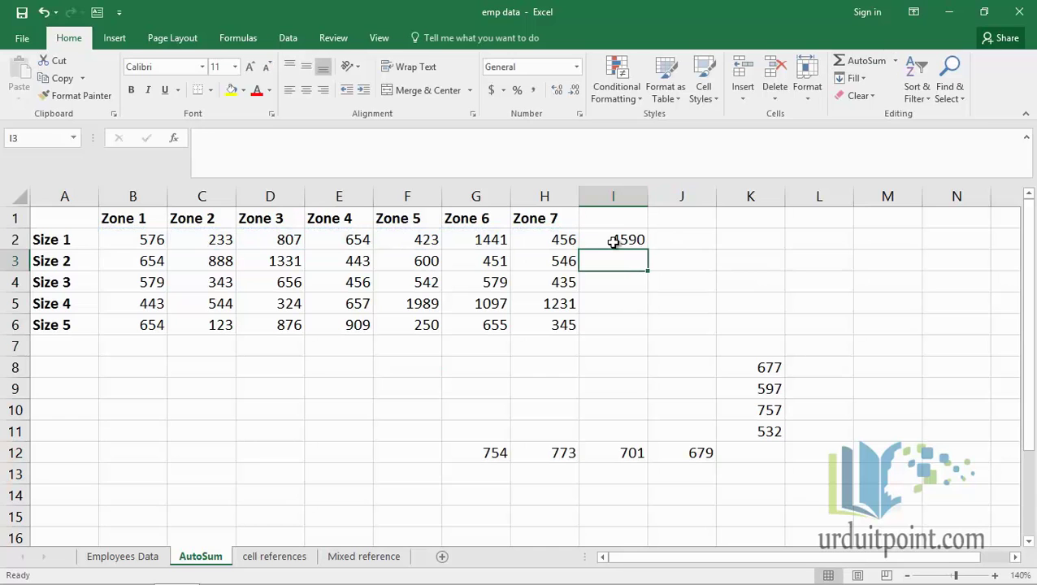
pyautogui.click(614, 242)
pyautogui.press('Delete')
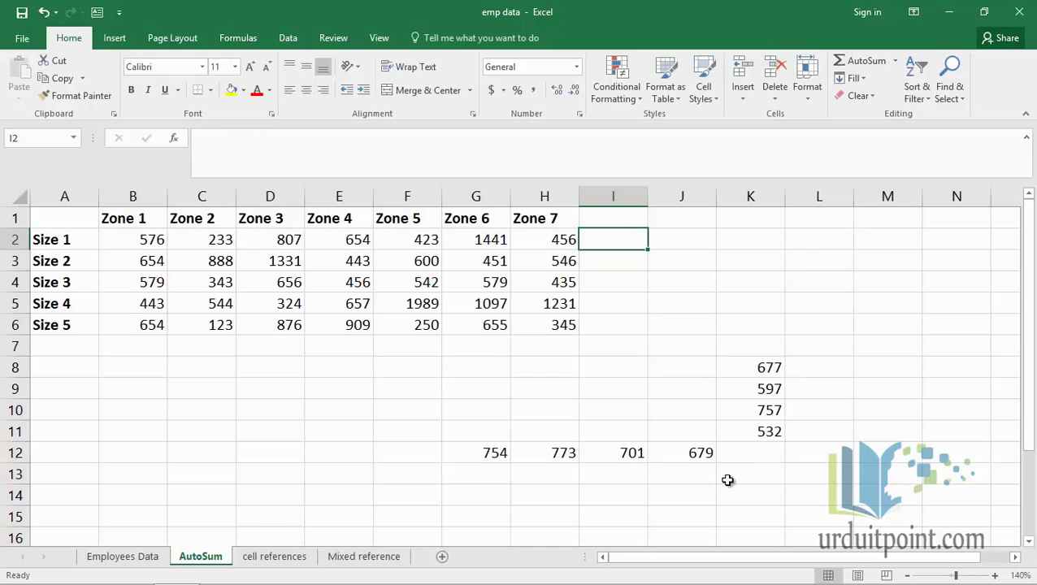
# Step: Total G12:J12 into K12 with AutoSum, giving 2907
pyautogui.click(743, 453)
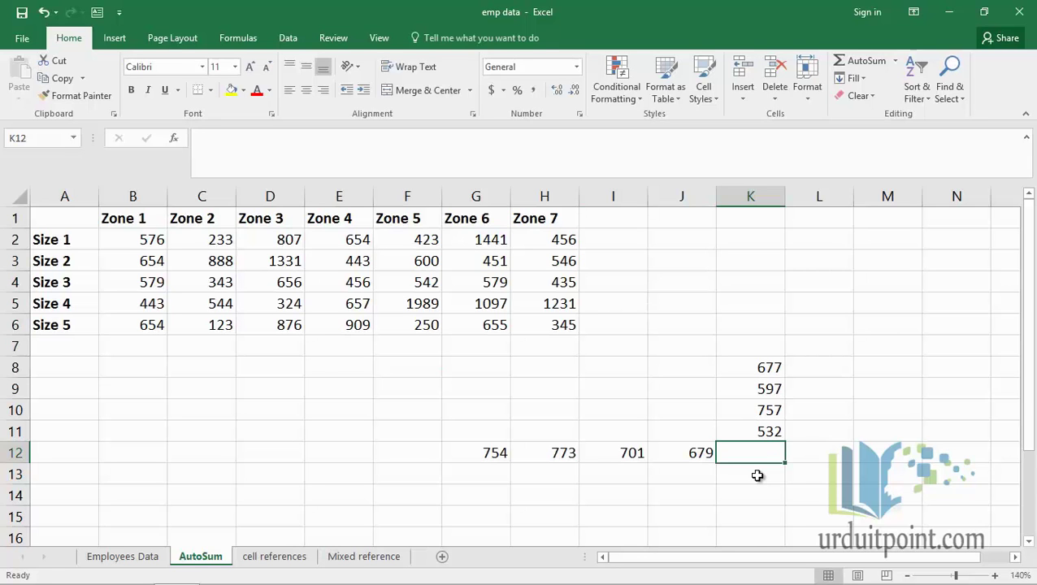
pyautogui.click(862, 64)
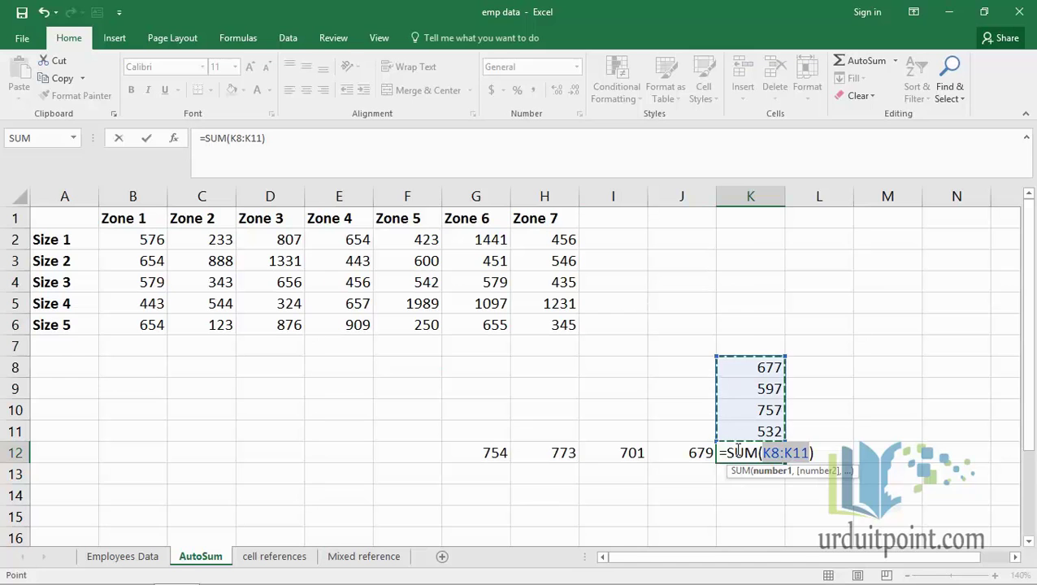
pyautogui.click(456, 458)
pyautogui.moveTo(605, 458); pyautogui.dragTo(687, 468)
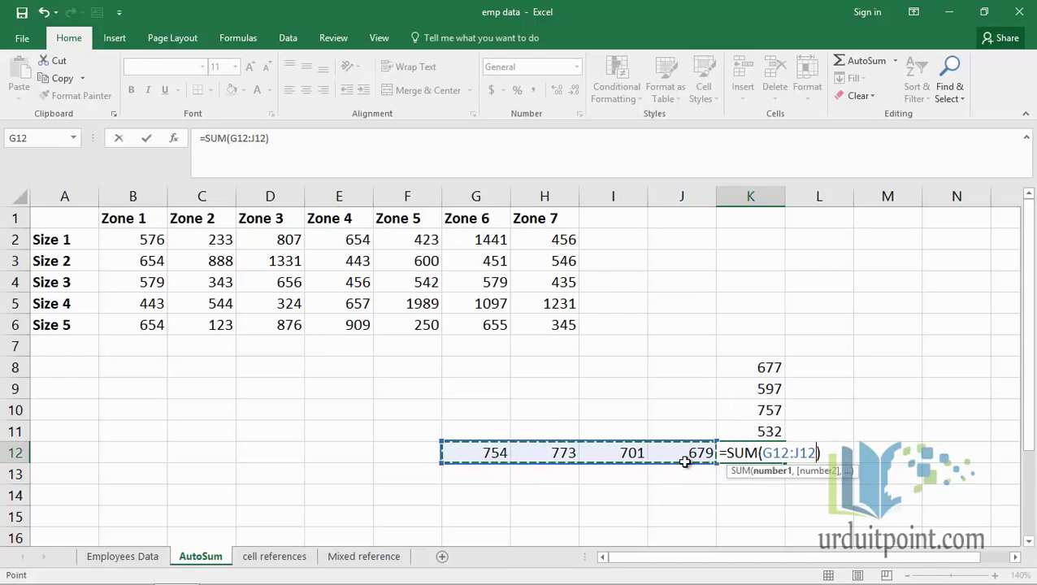
pyautogui.hotkey('ctrl', 'Return')
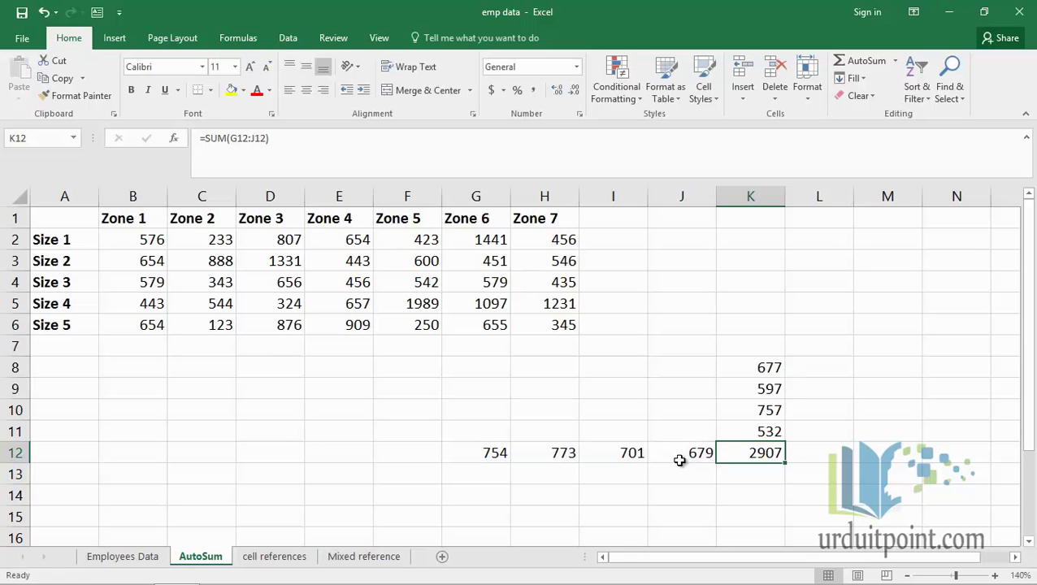
# Step: Re-total the Zone 1 values in B7 using Alt+=, showing 2906
pyautogui.click(142, 343)
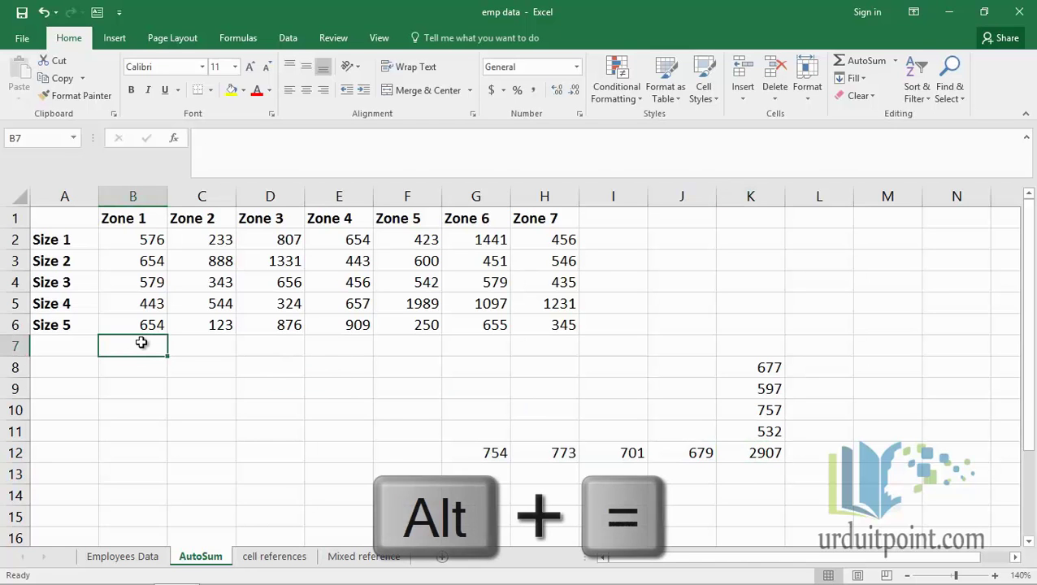
pyautogui.hotkey('alt', '=')
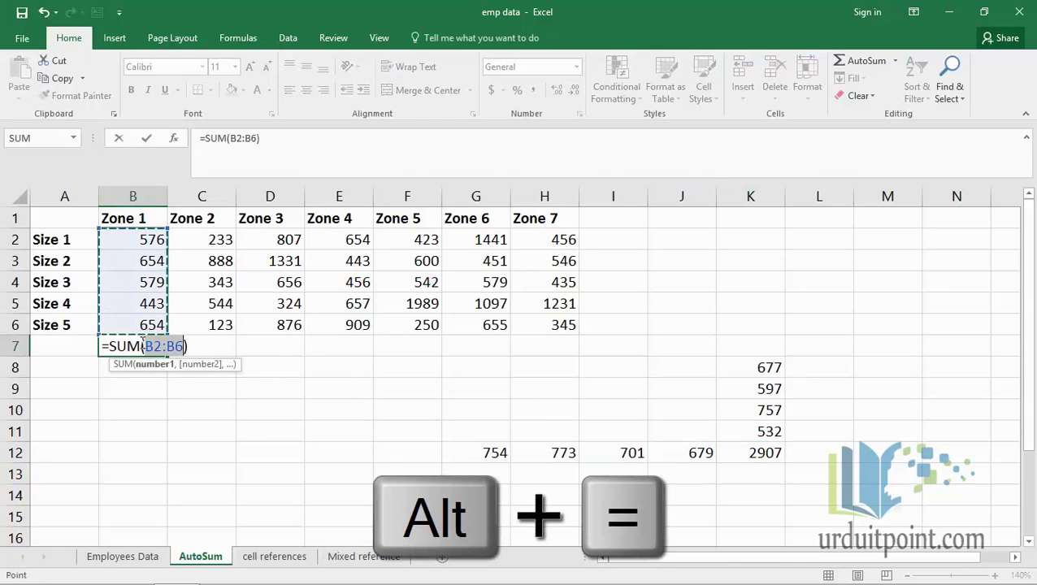
pyautogui.press('Return')
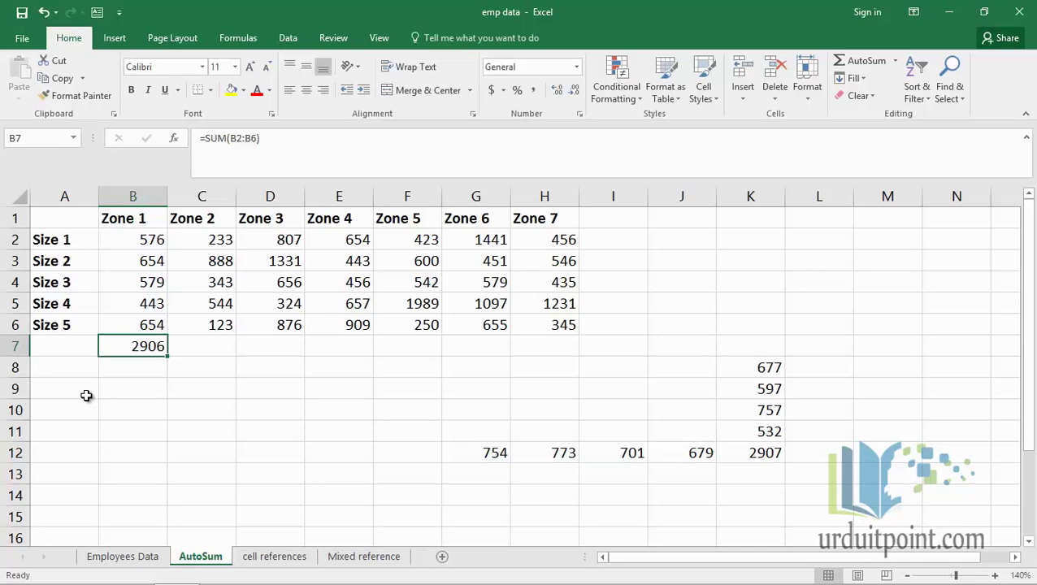
# Step: On the cell references sheet, enter =O2*Q1+O2 in P2, giving a Final Salary of 14700
pyautogui.click(277, 561)
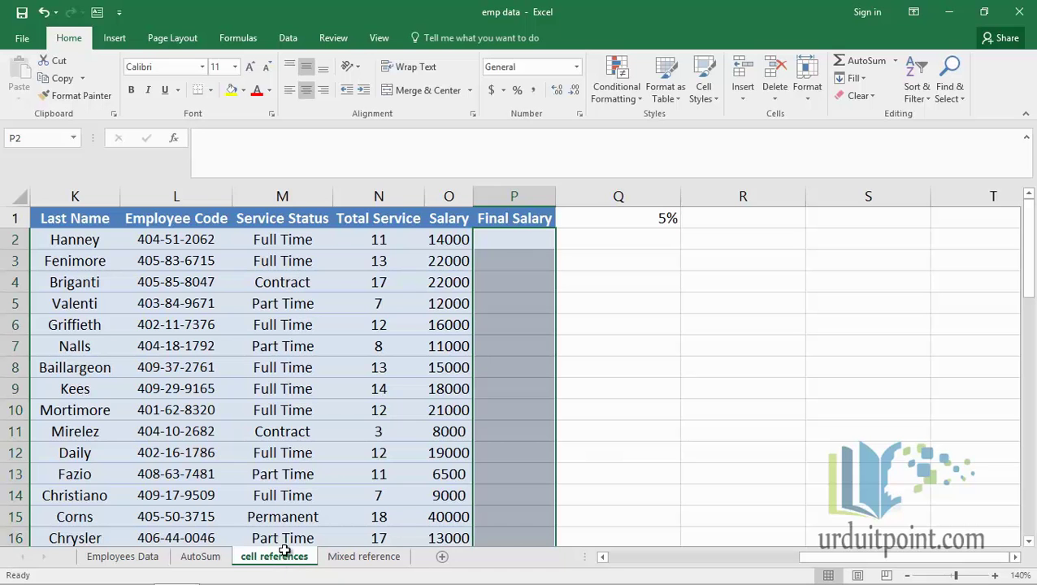
pyautogui.click(512, 241)
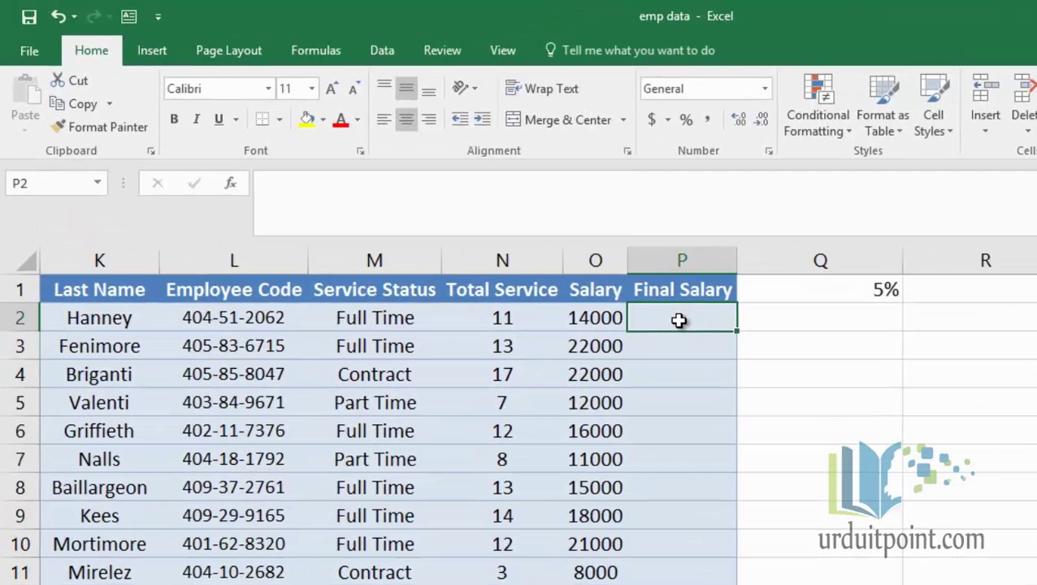
pyautogui.write('=')
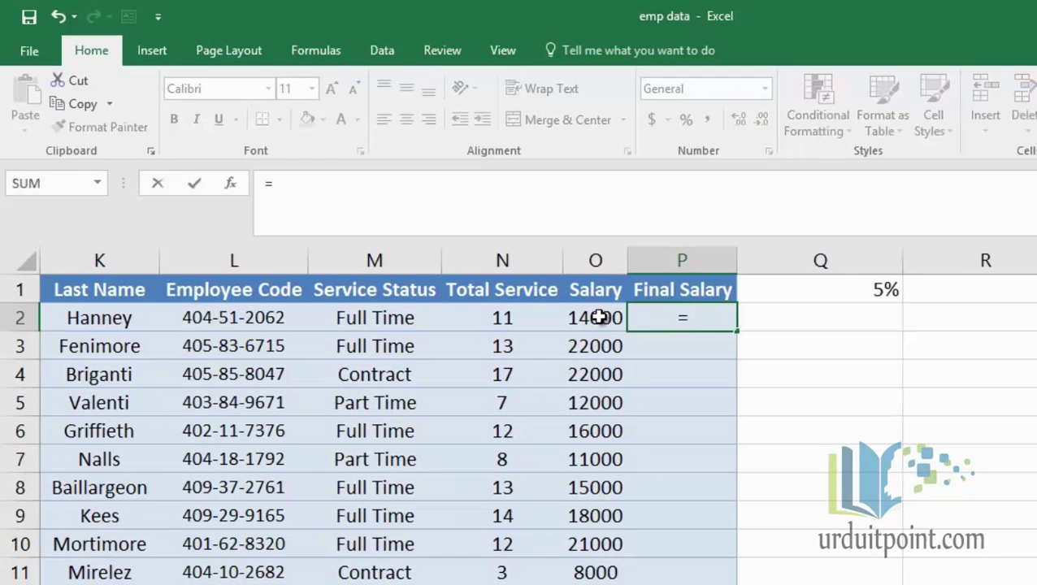
pyautogui.click(587, 318)
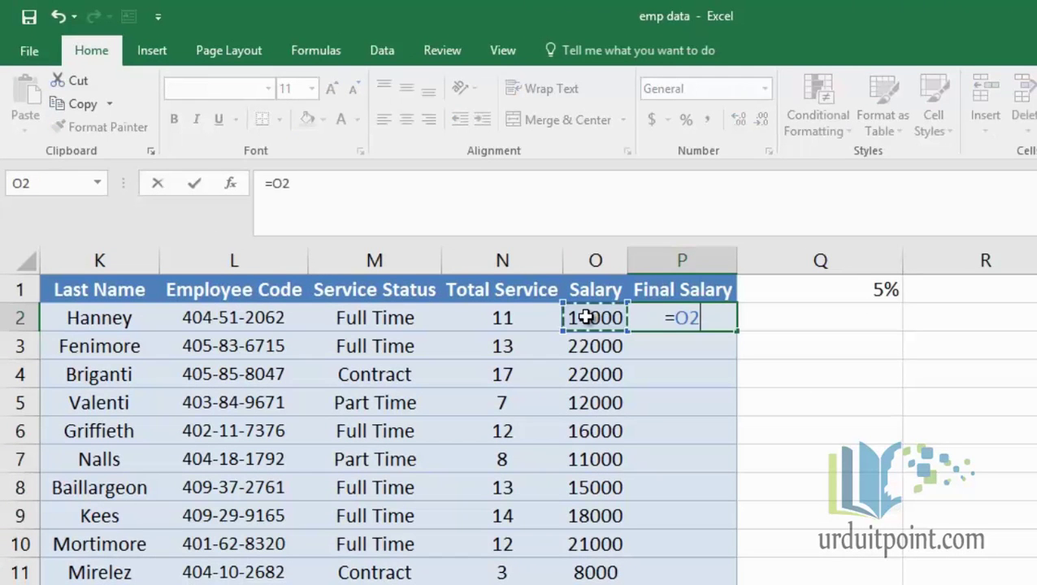
pyautogui.write('*')
pyautogui.click(811, 290)
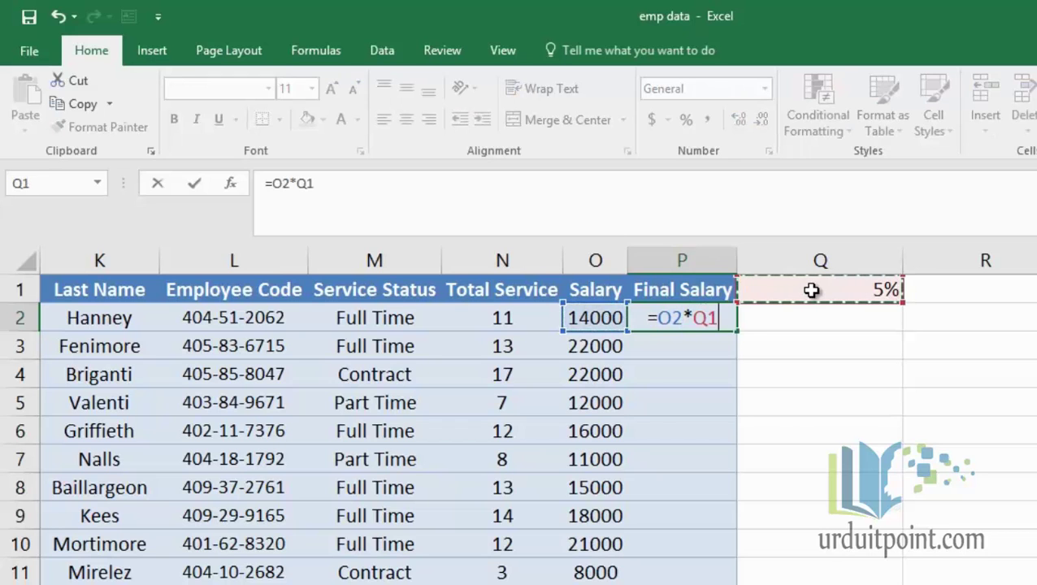
pyautogui.write('+')
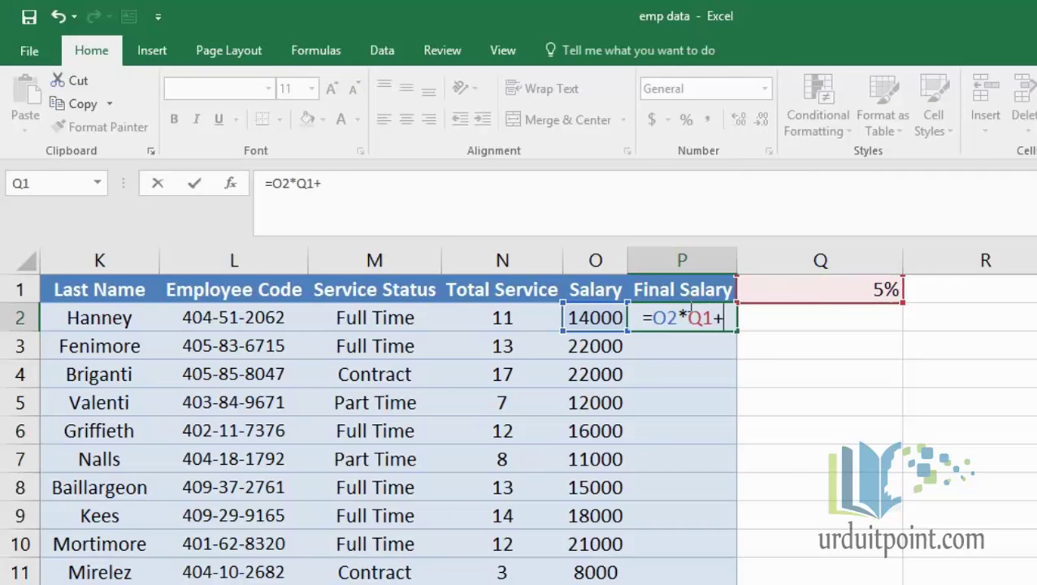
pyautogui.click(587, 318)
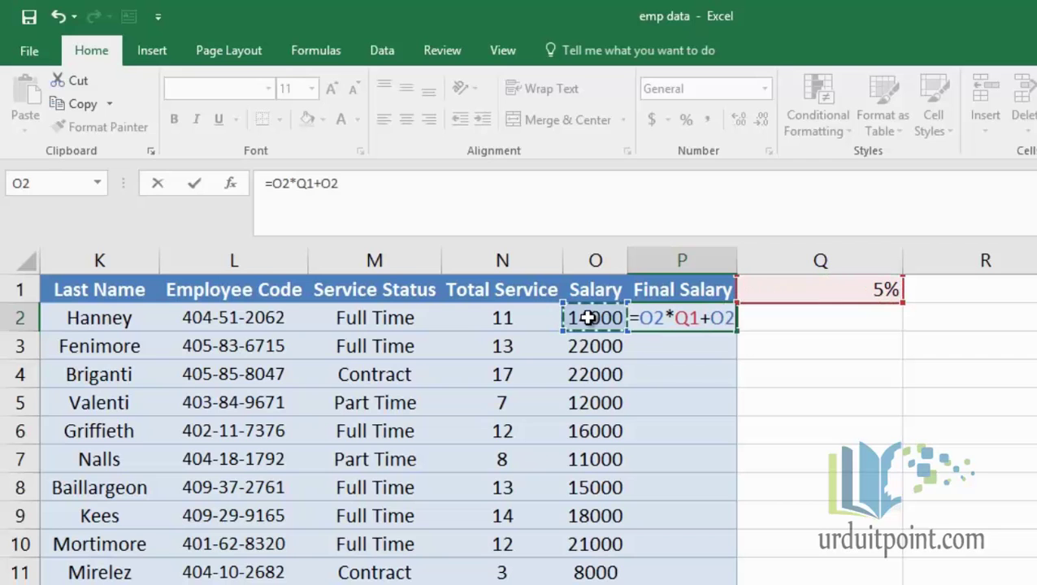
pyautogui.press('Return')
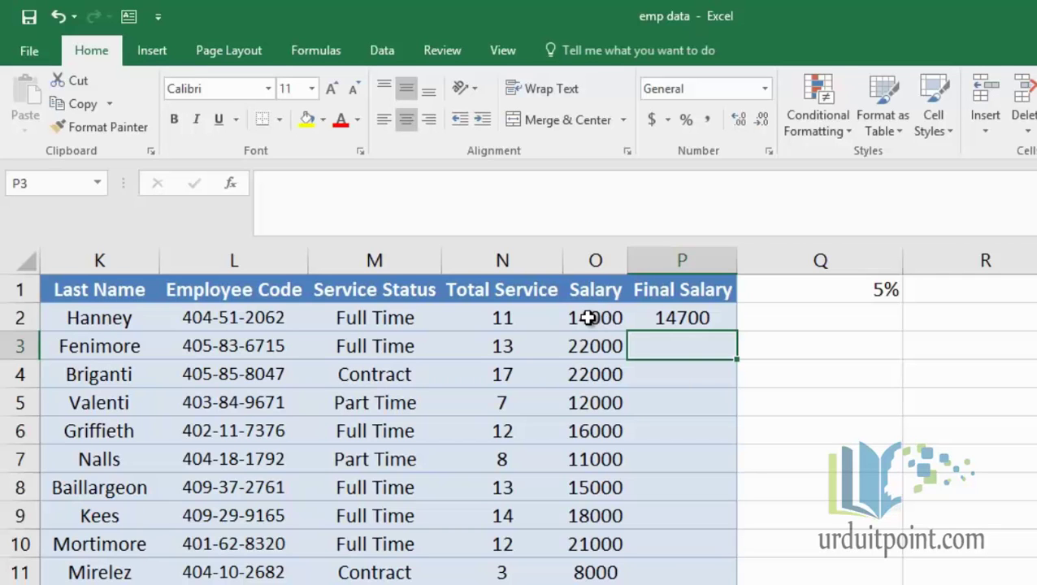
# Step: Fill P2's formula down to P6 and inspect P3 and P4 to see the rate reference shift off Q1
pyautogui.click(721, 319)
pyautogui.moveTo(738, 327); pyautogui.dragTo(722, 433)
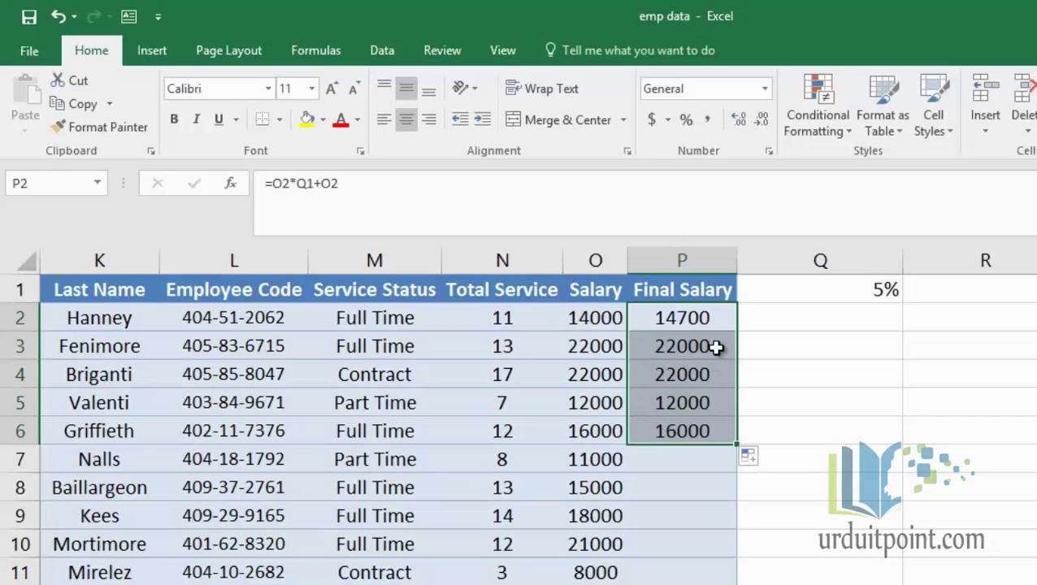
pyautogui.click(715, 347)
pyautogui.doubleClick(715, 347)
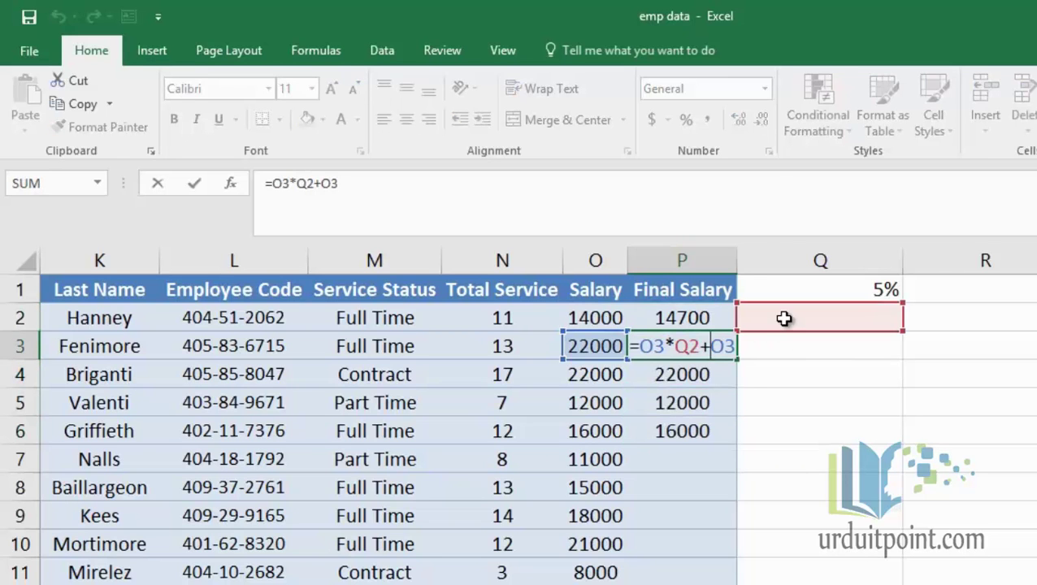
pyautogui.click(714, 371)
pyautogui.press('Escape')
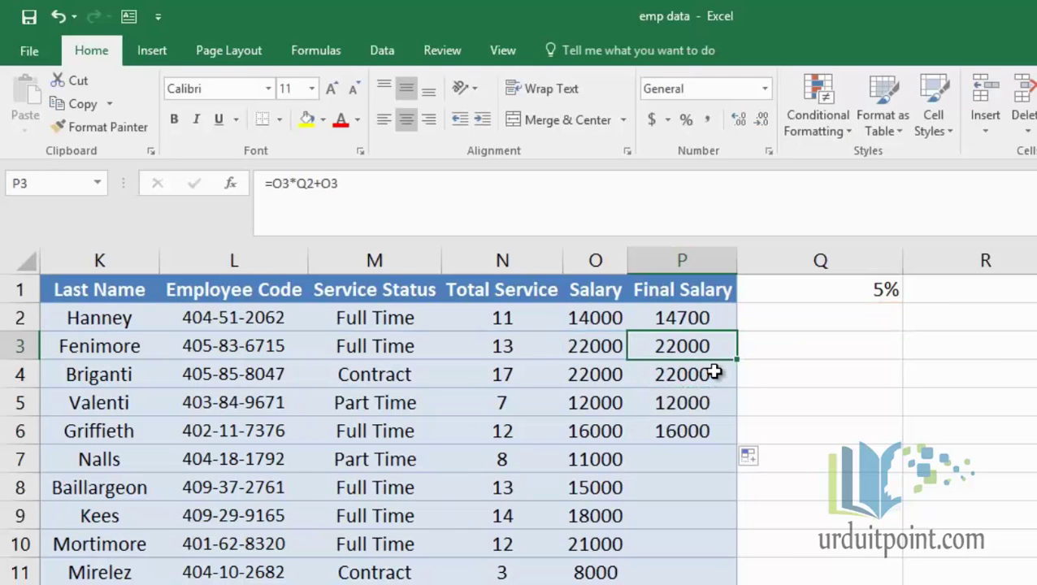
pyautogui.doubleClick(714, 371)
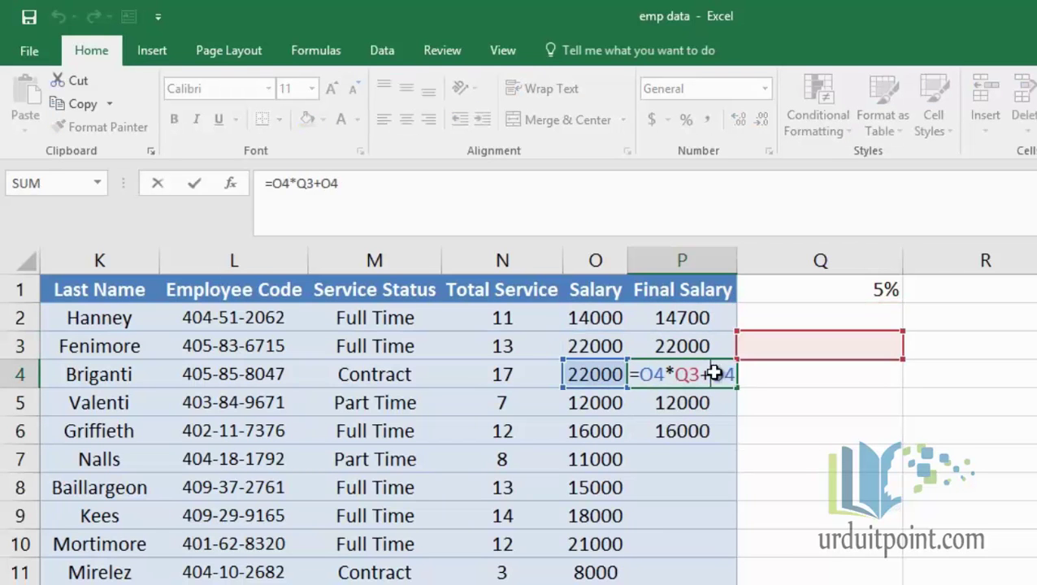
pyautogui.press('Escape')
pyautogui.click(819, 290)
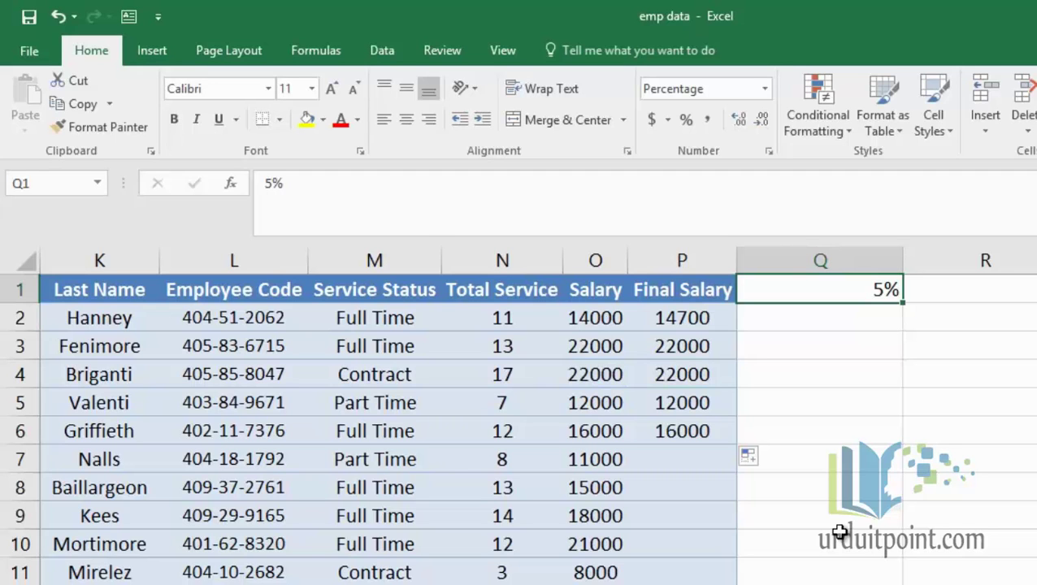
# Step: Lock the rate reference in P2 with F4 so it reads =O2*$Q$1+O2
pyautogui.click(696, 317)
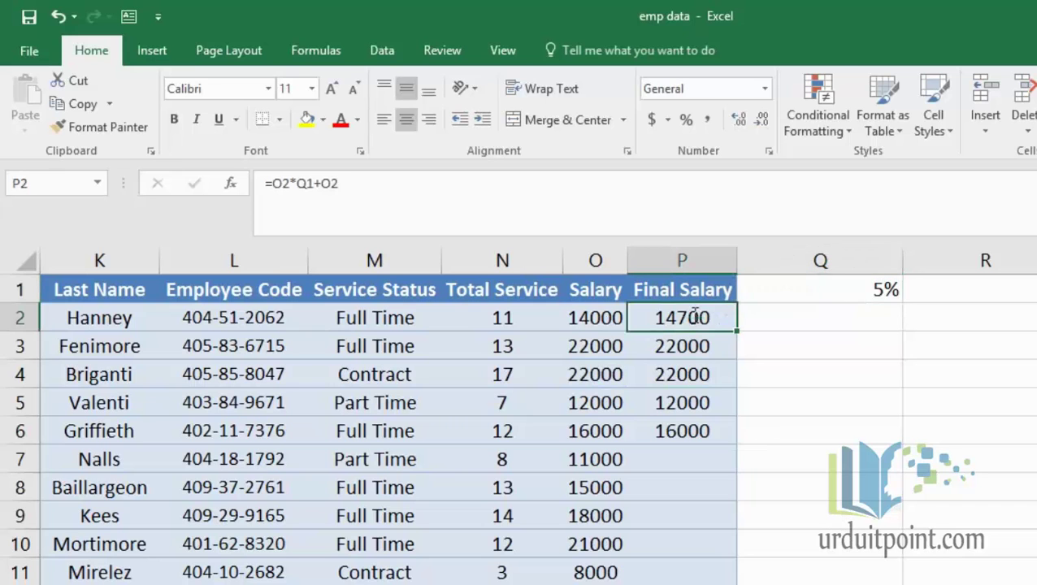
pyautogui.doubleClick(696, 317)
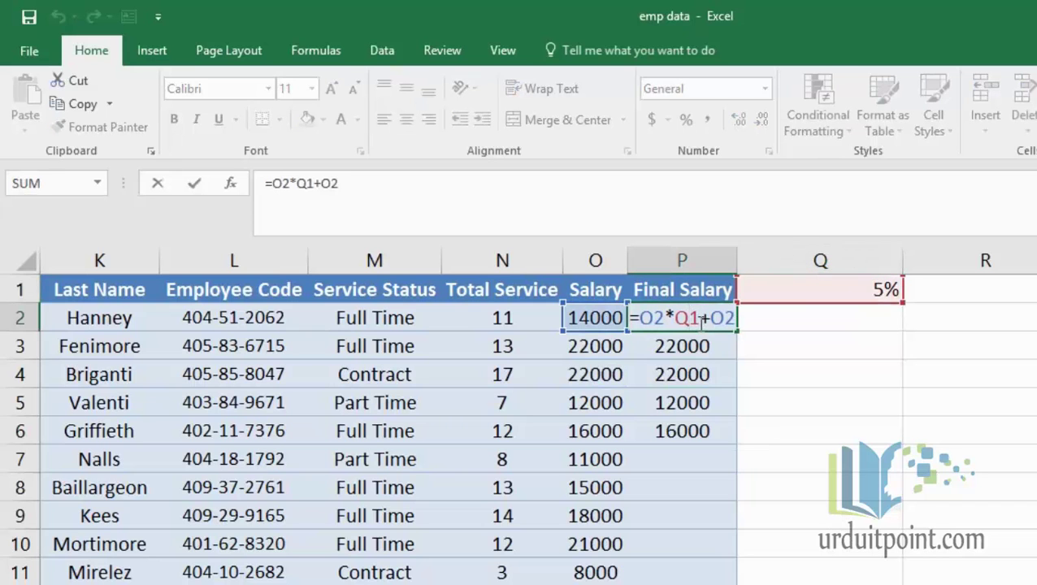
pyautogui.moveTo(699, 319); pyautogui.dragTo(675, 319)
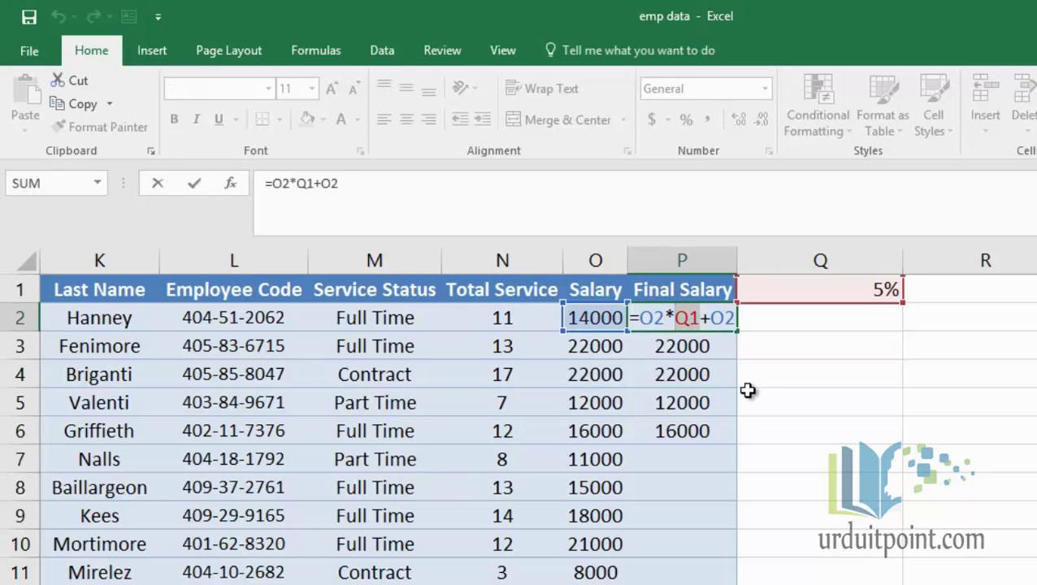
pyautogui.press('F4')
pyautogui.press('F4')
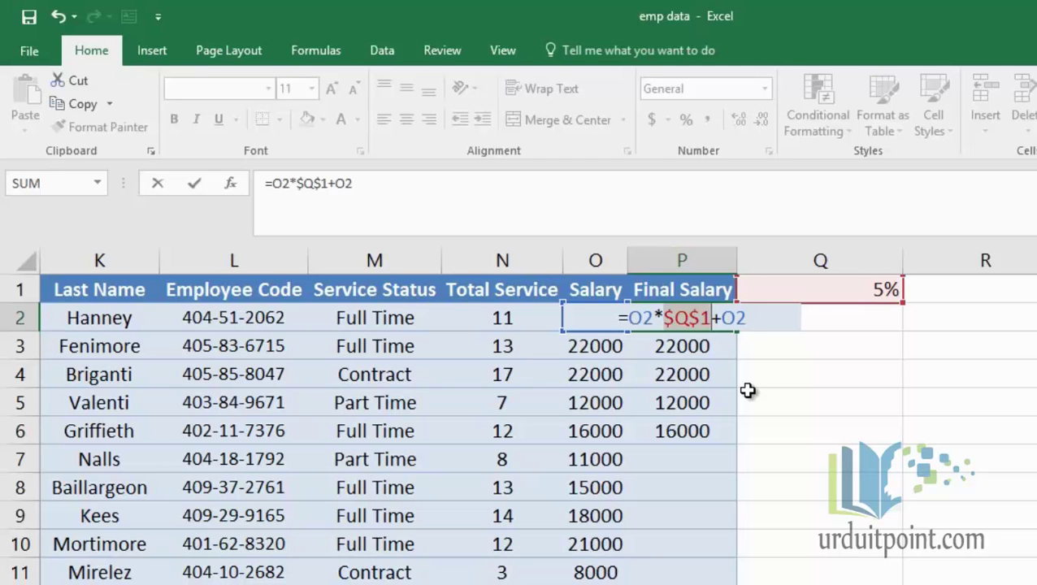
pyautogui.hotkey('ctrl', 'Return')
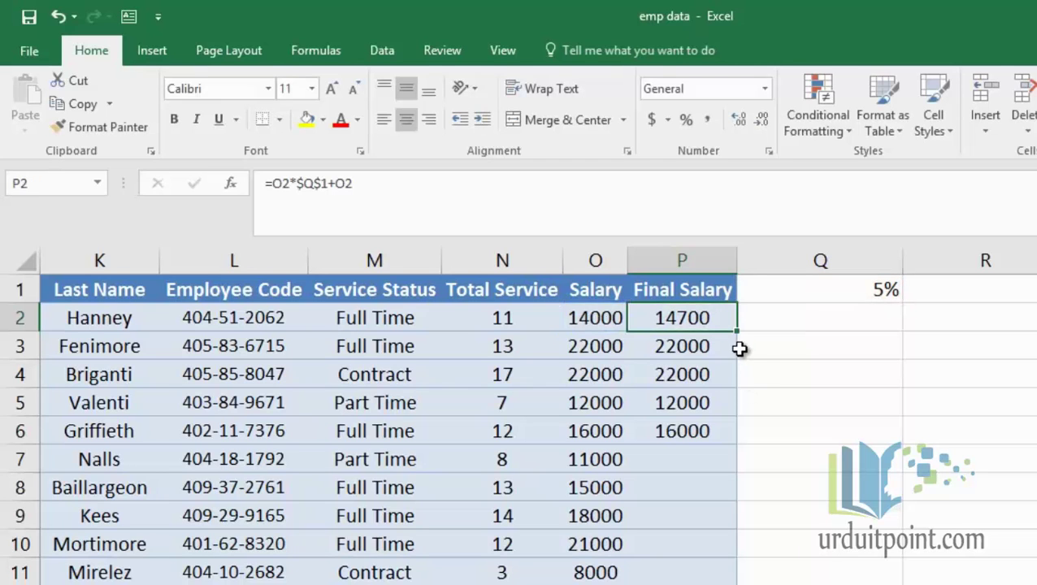
# Step: Fill the absolute formula from P2 down to P51 and check the column's last and first rows
pyautogui.moveTo(736, 331); pyautogui.dragTo(729, 454)
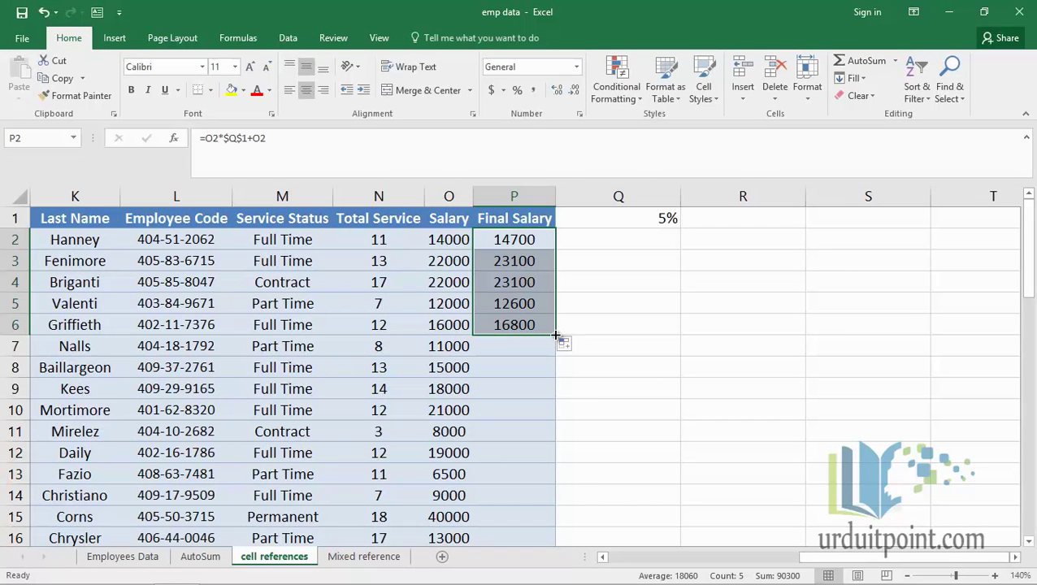
pyautogui.doubleClick(555, 334)
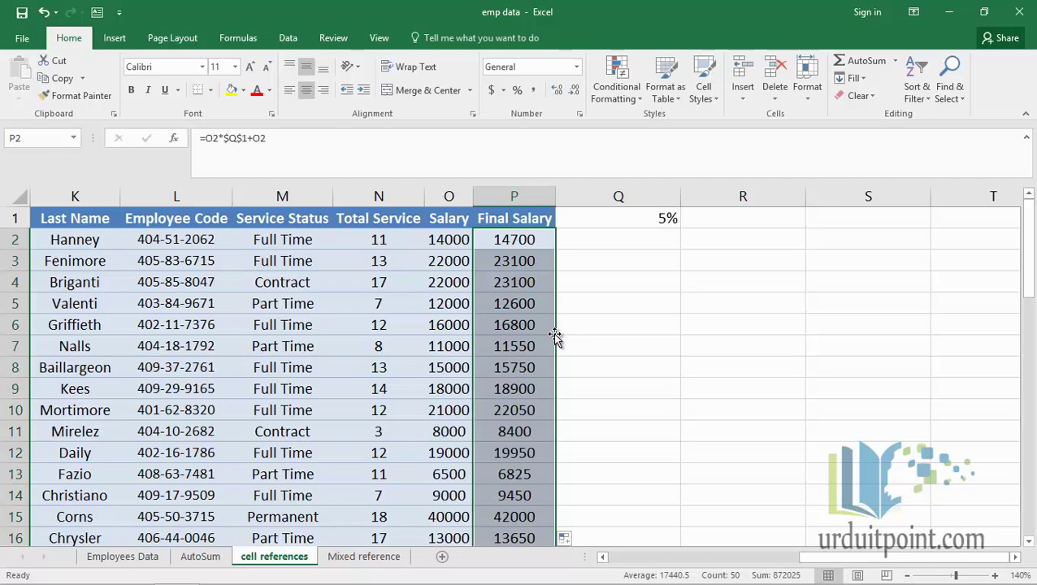
pyautogui.hotkey('ctrl', '.')
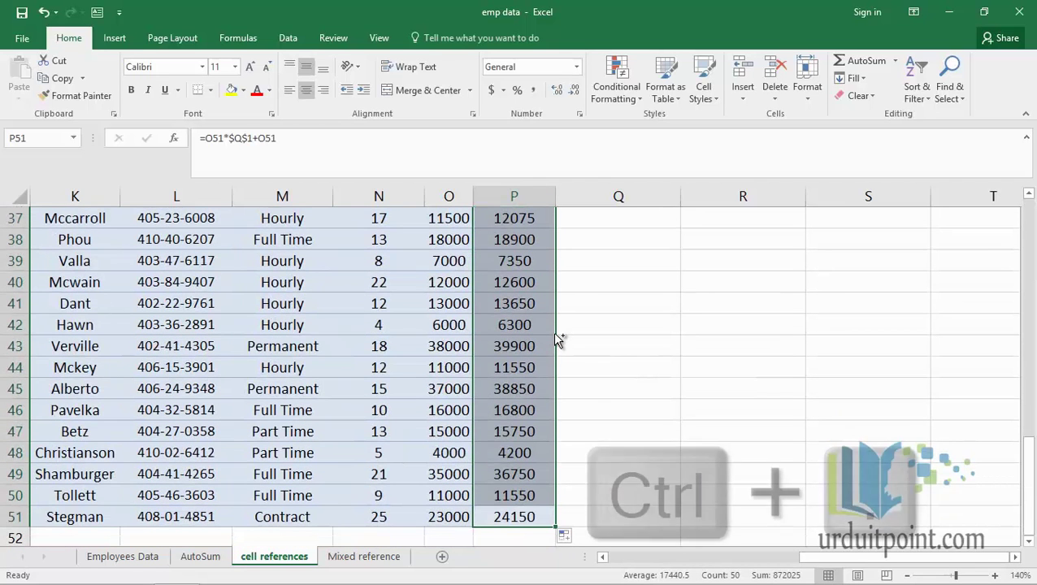
pyautogui.hotkey('ctrl', '.')
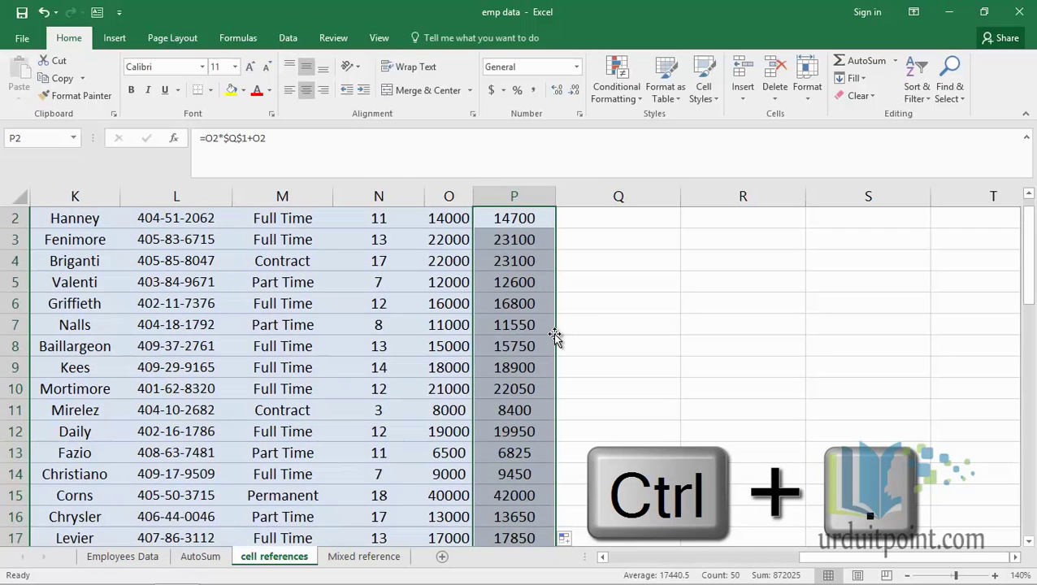
pyautogui.scroll(1, 555, 338)
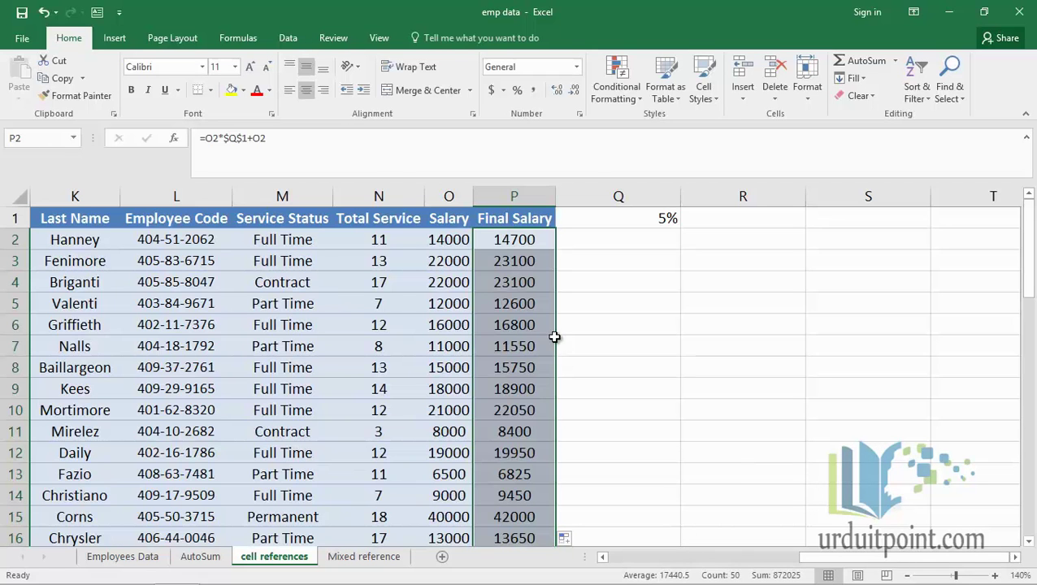
# Step: On the Mixed reference sheet, enter =C2*B3 in C3 to get 314 for Zone 1
pyautogui.click(382, 566)
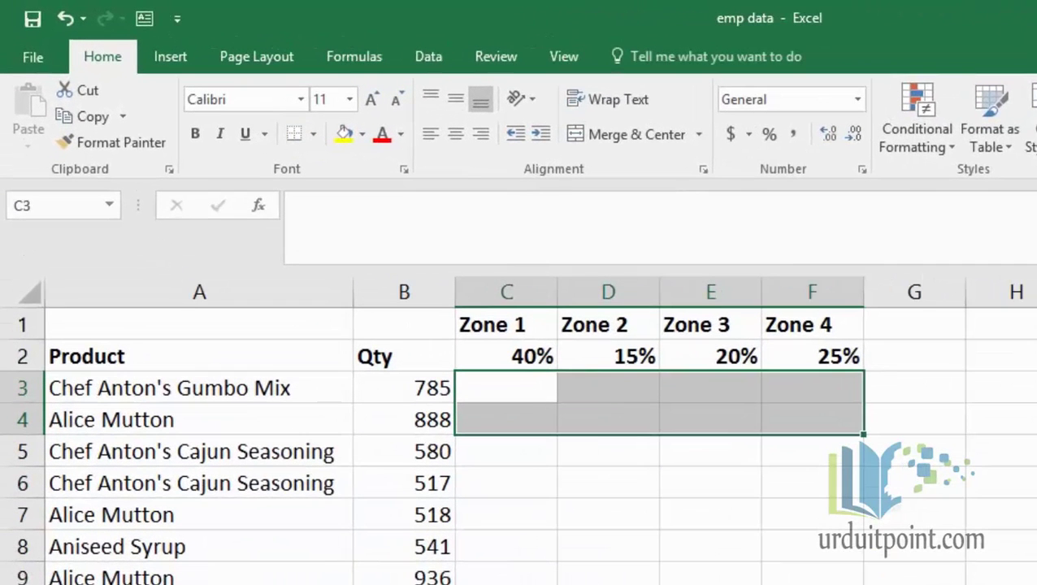
pyautogui.click(523, 399)
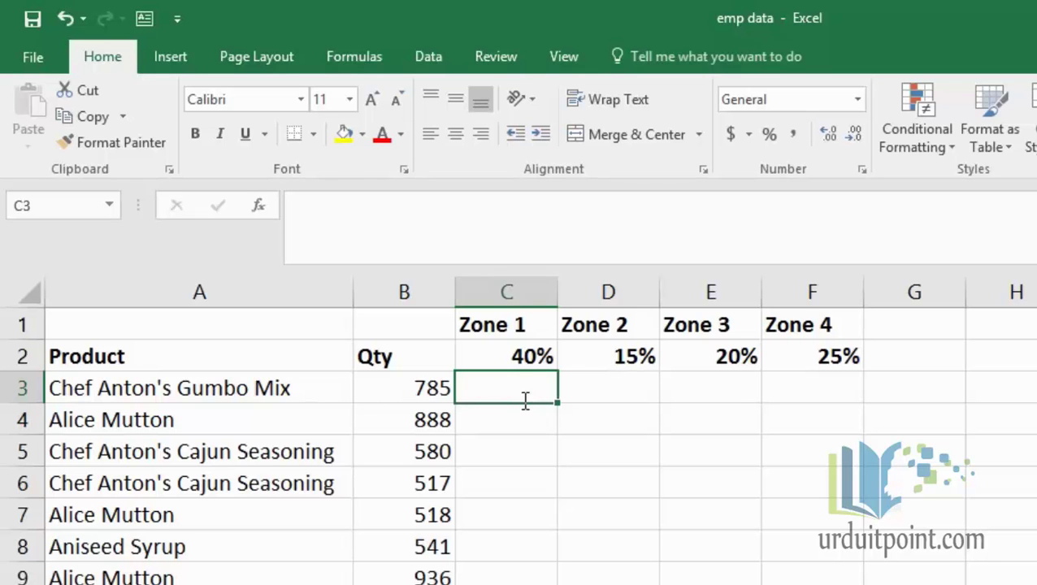
pyautogui.write('=')
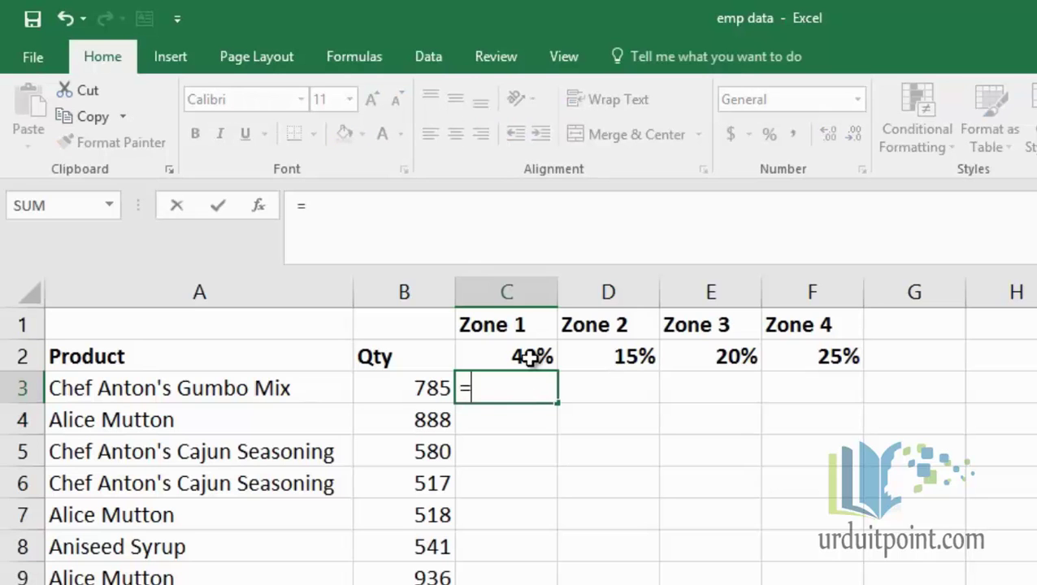
pyautogui.click(530, 356)
pyautogui.write('*')
pyautogui.click(415, 388)
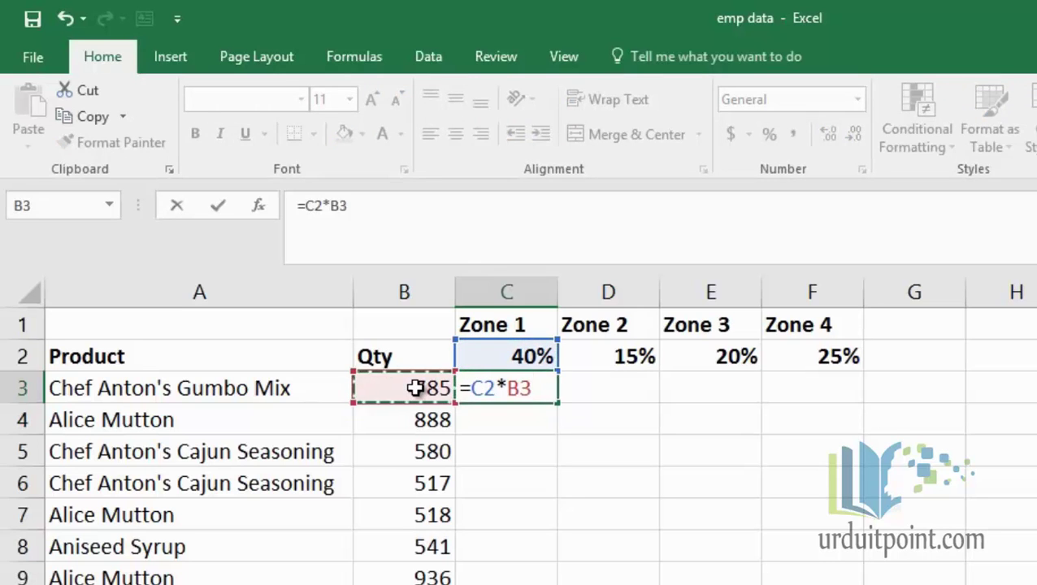
pyautogui.press('Return')
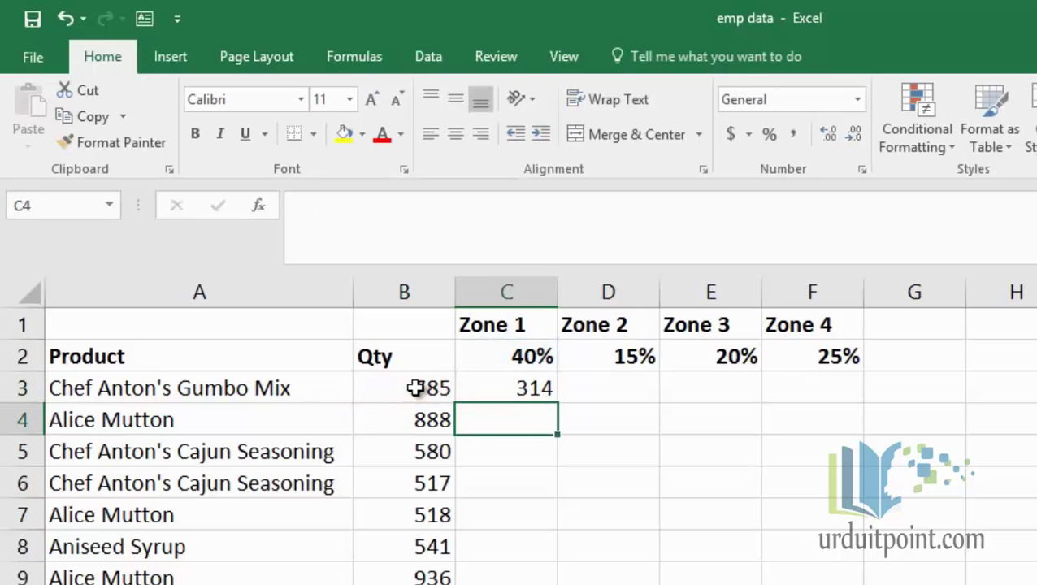
# Step: Fill C3 down to C4, inspect the shifted =C3*B4 formula, then clear C4
pyautogui.click(532, 389)
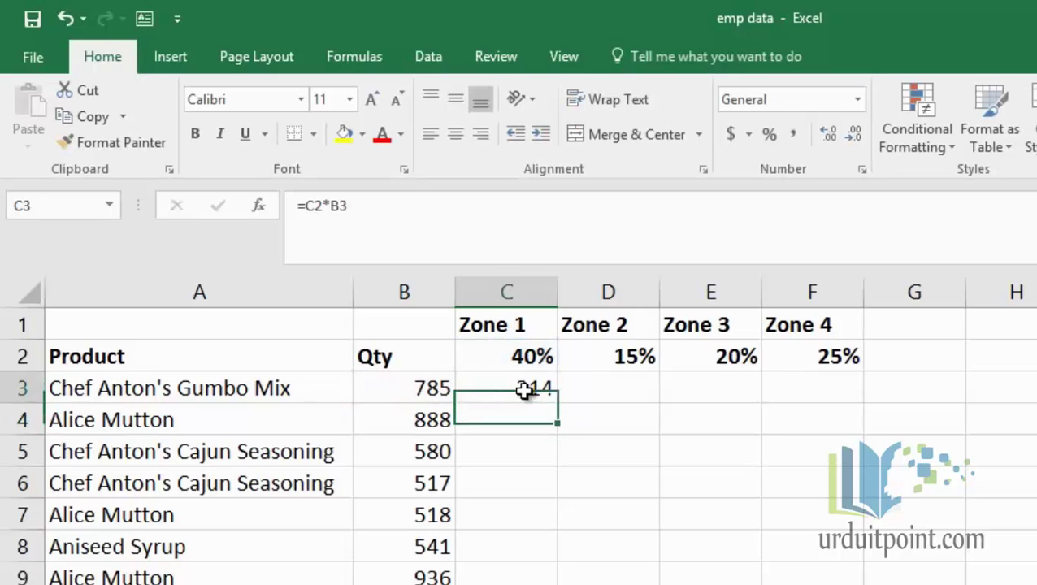
pyautogui.moveTo(555, 400); pyautogui.dragTo(556, 433)
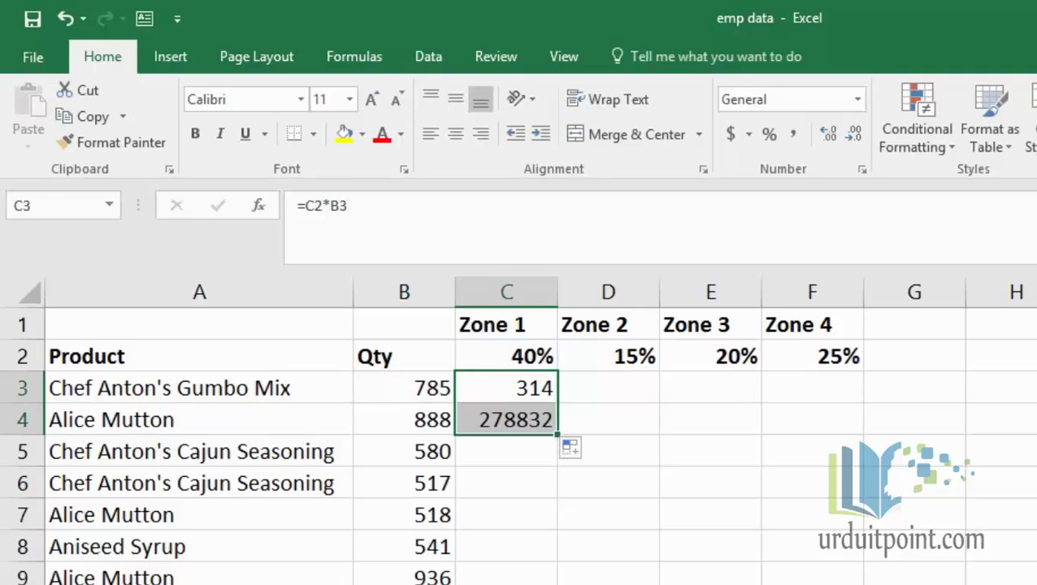
pyautogui.doubleClick(538, 419)
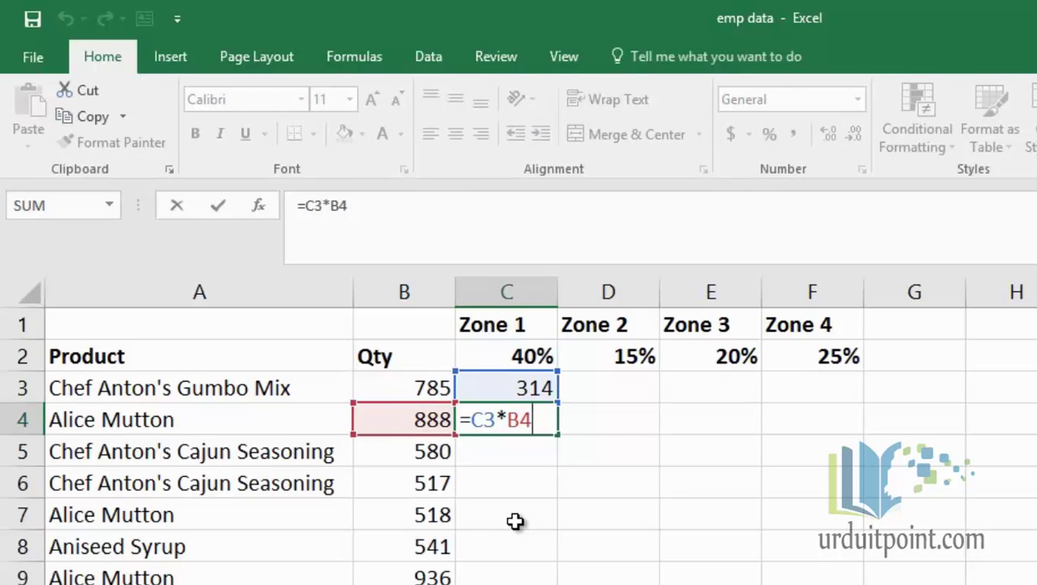
pyautogui.hotkey('ctrl', 'Return')
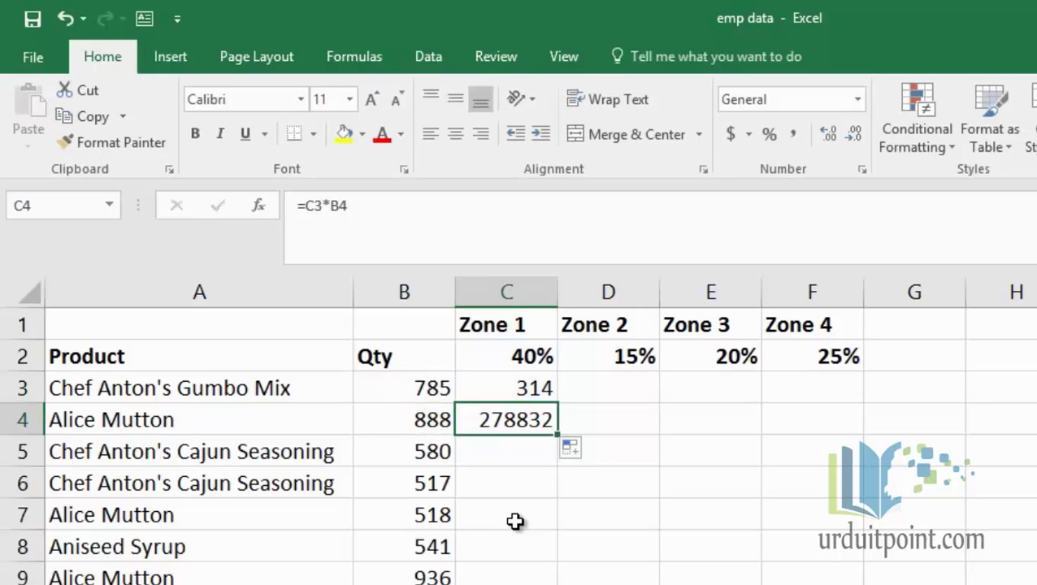
pyautogui.press('Delete')
# Step: Make the C2 reference in C3 absolute so the formula reads =$C$2*B3
pyautogui.click(504, 390)
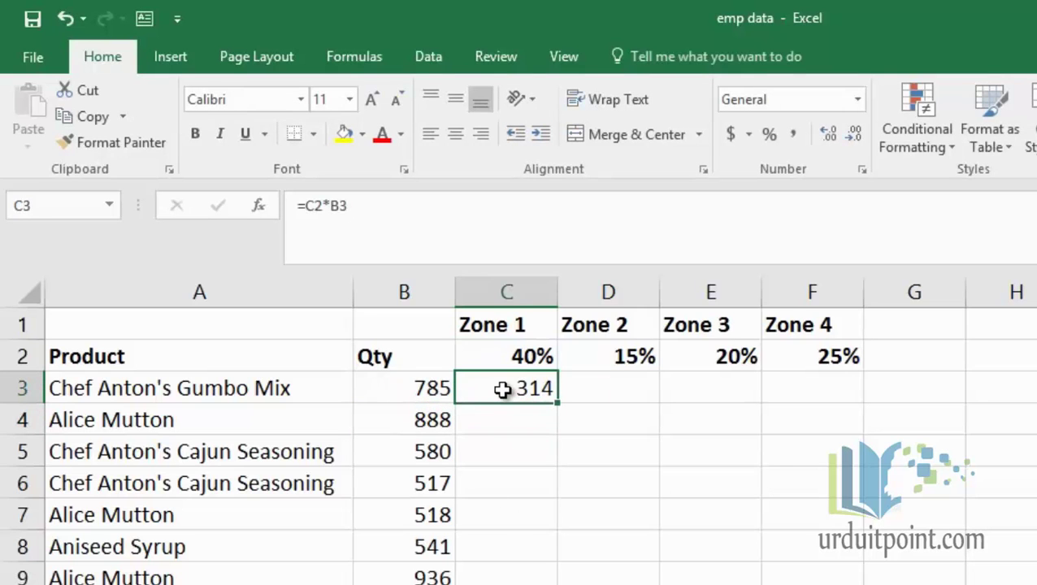
pyautogui.doubleClick(503, 391)
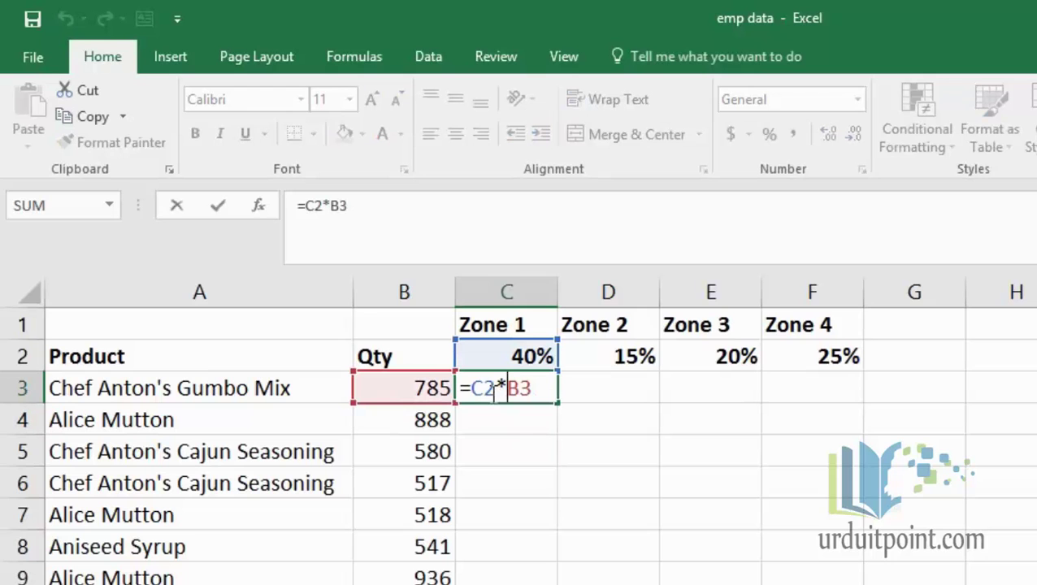
pyautogui.moveTo(472, 391); pyautogui.dragTo(494, 391)
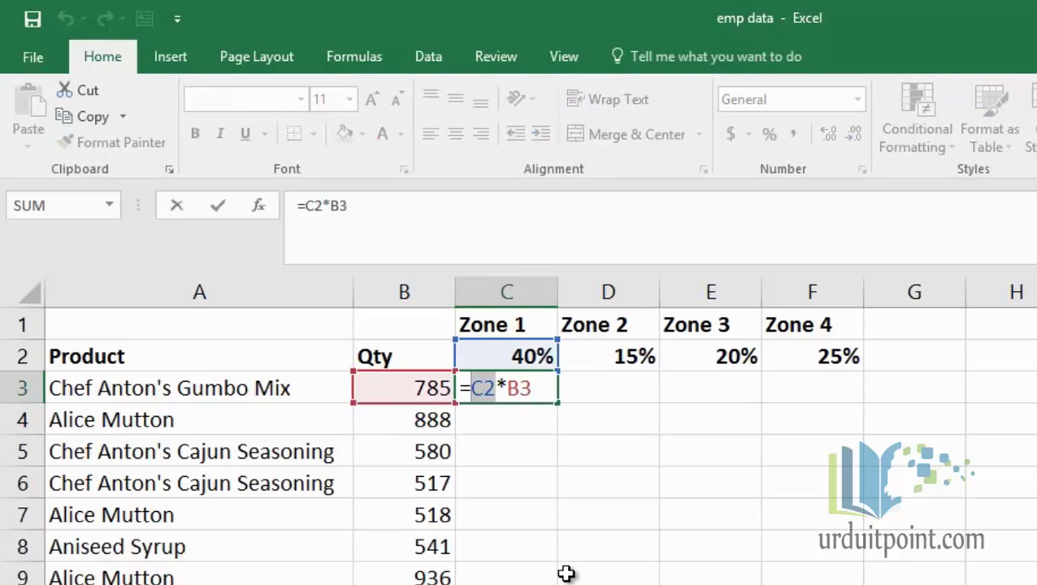
pyautogui.press('F4')
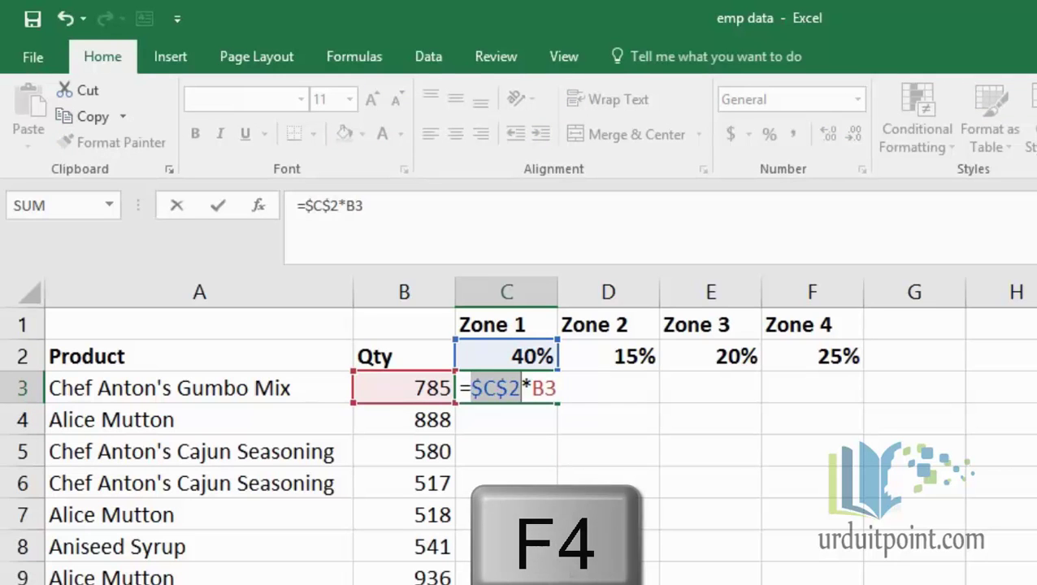
pyautogui.press('Return')
# Step: Fill C3 down to C6 and check the copied formulas in C4 and C5
pyautogui.click(537, 391)
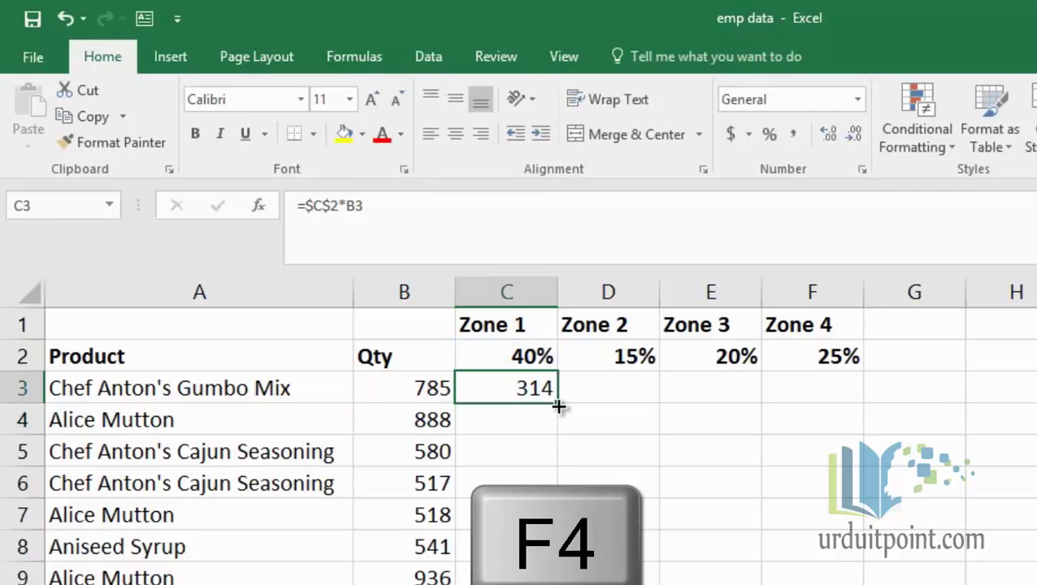
pyautogui.moveTo(556, 400); pyautogui.dragTo(555, 487)
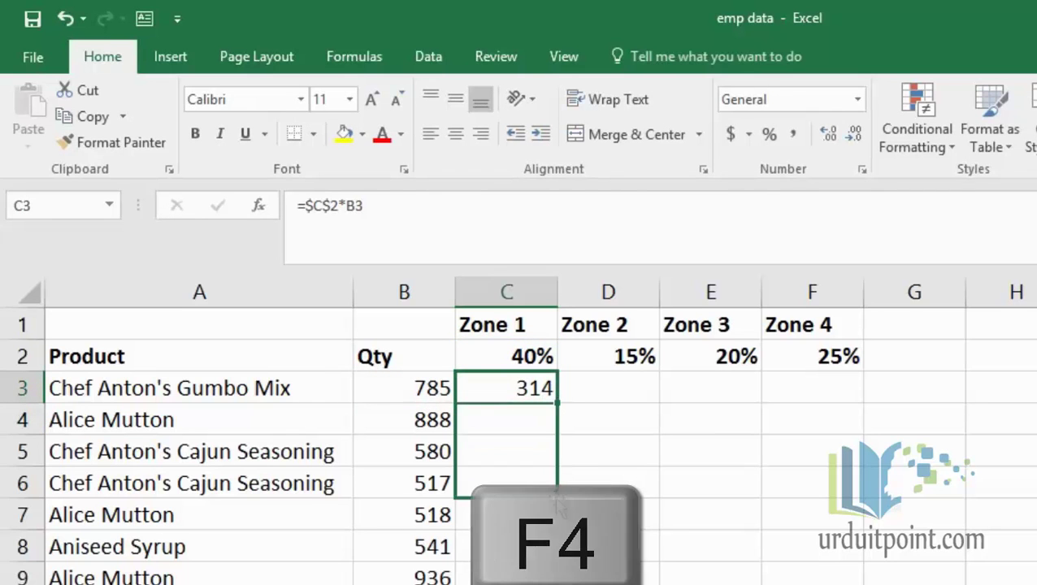
pyautogui.doubleClick(531, 420)
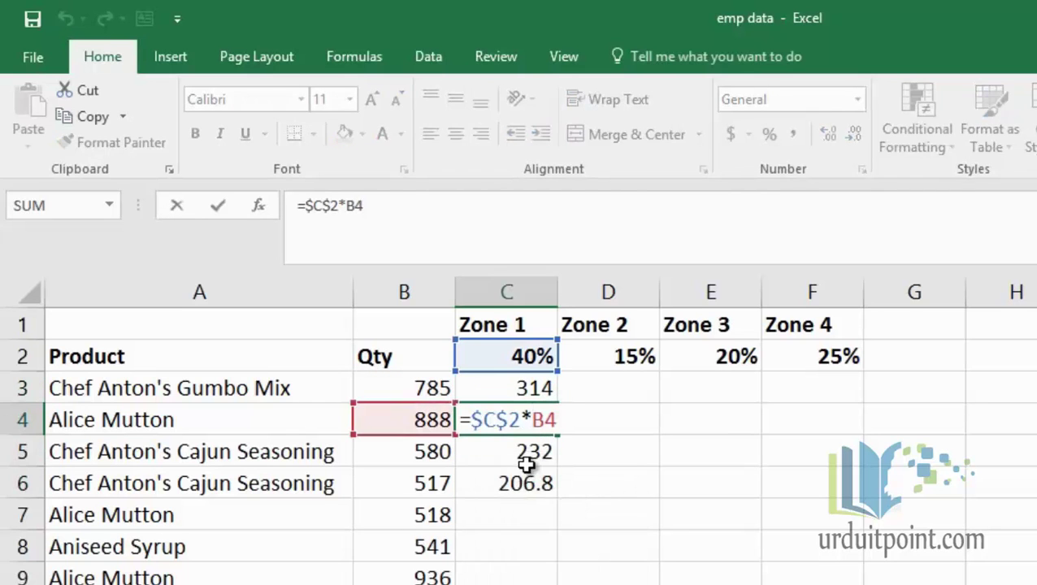
pyautogui.press('Return')
pyautogui.doubleClick(528, 460)
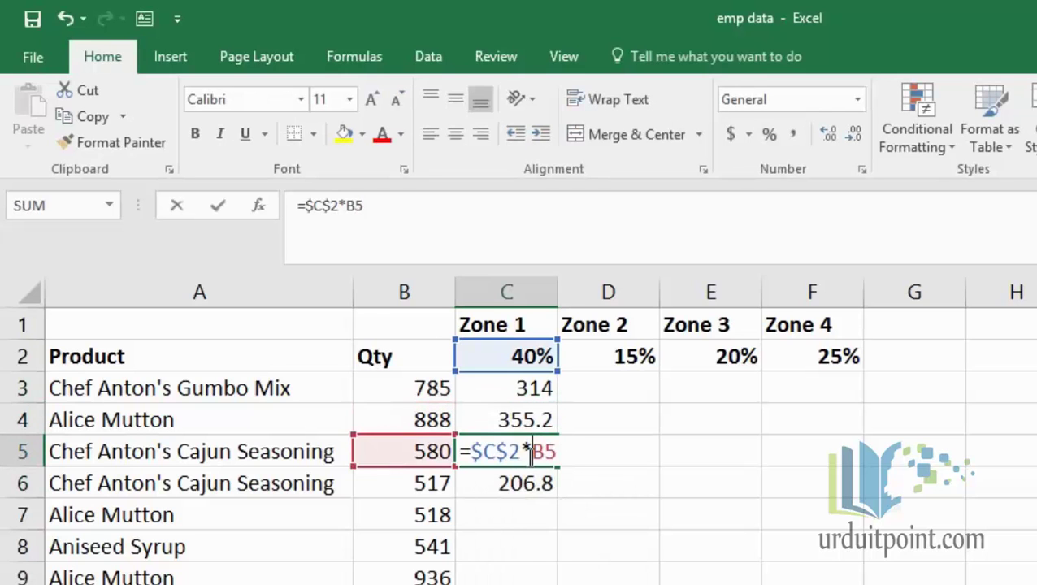
pyautogui.press('Return')
pyautogui.click(545, 390)
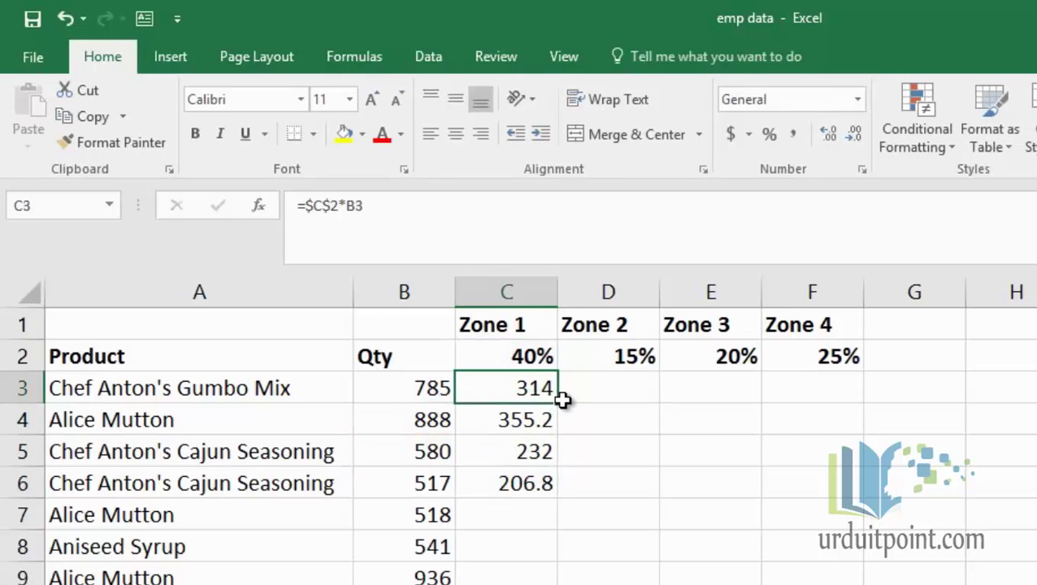
# Step: Copy C3 right into D3 and inspect its =$C$2*C3 formula, still locked to C2
pyautogui.moveTo(559, 400); pyautogui.dragTo(616, 394)
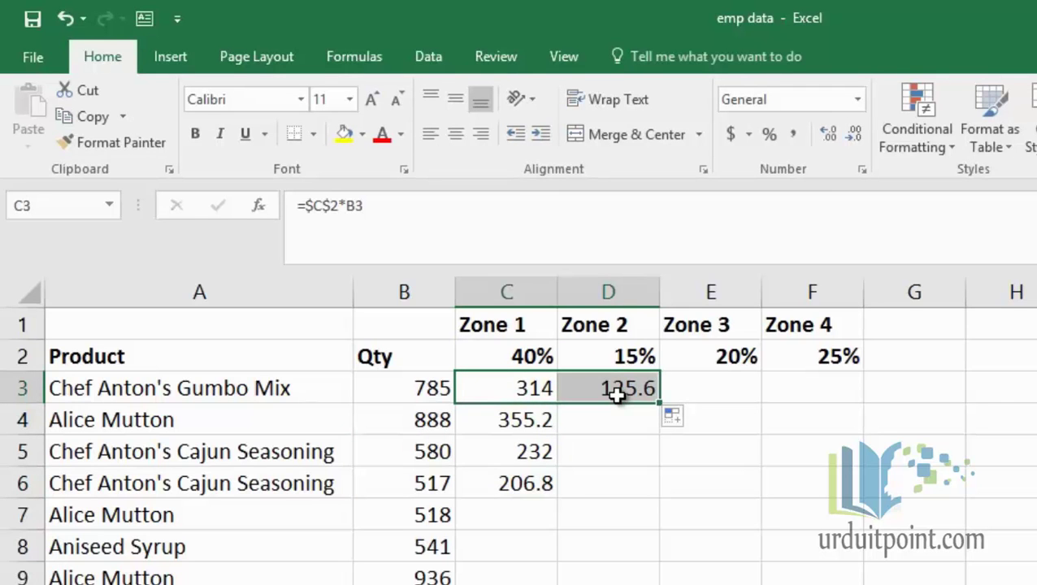
pyautogui.click(602, 388)
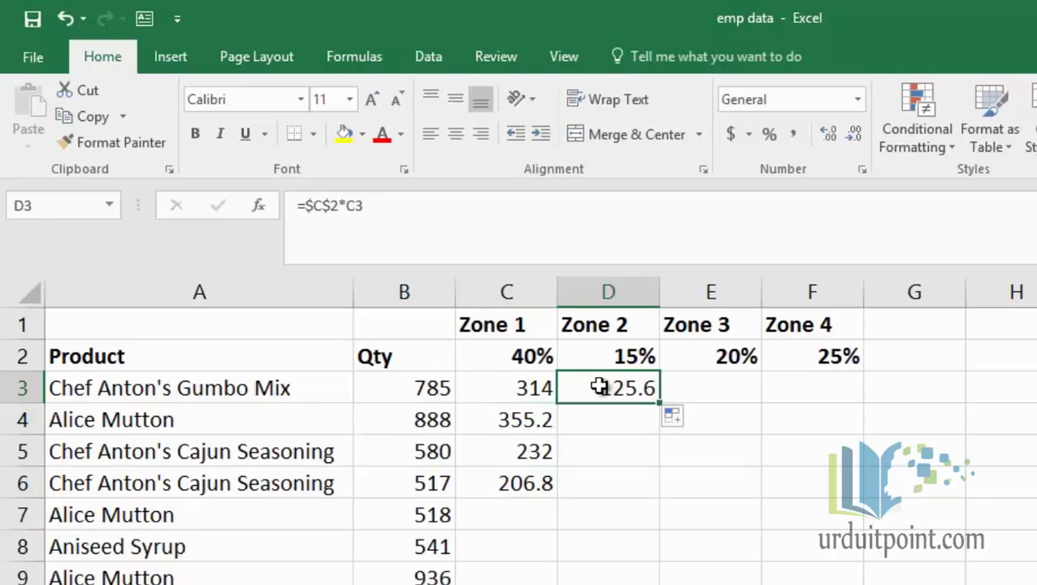
pyautogui.doubleClick(602, 388)
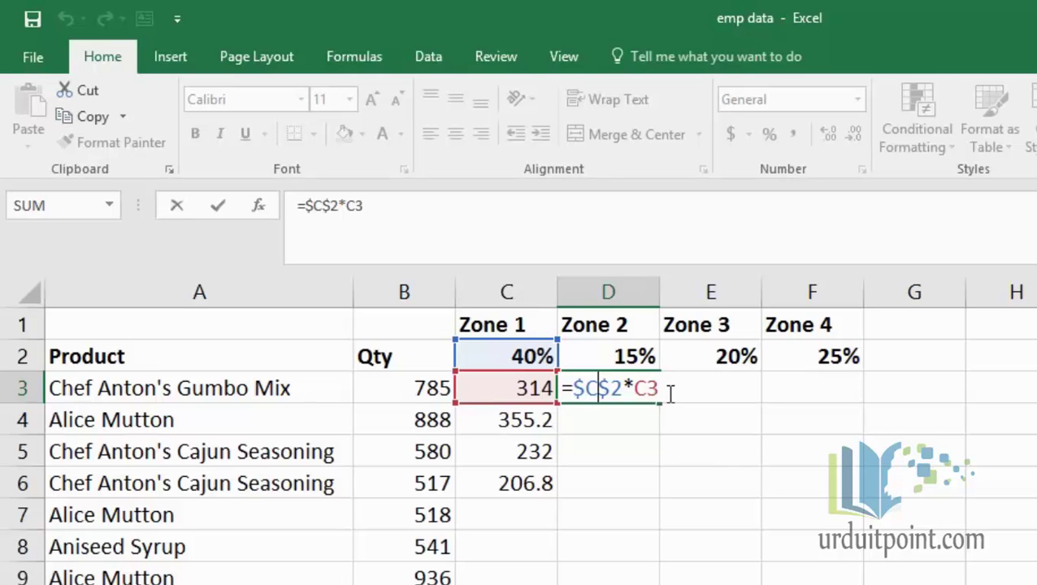
# Step: Edit C3 with F4 so C2 becomes C$2 and B3 becomes $B3
pyautogui.press('Return')
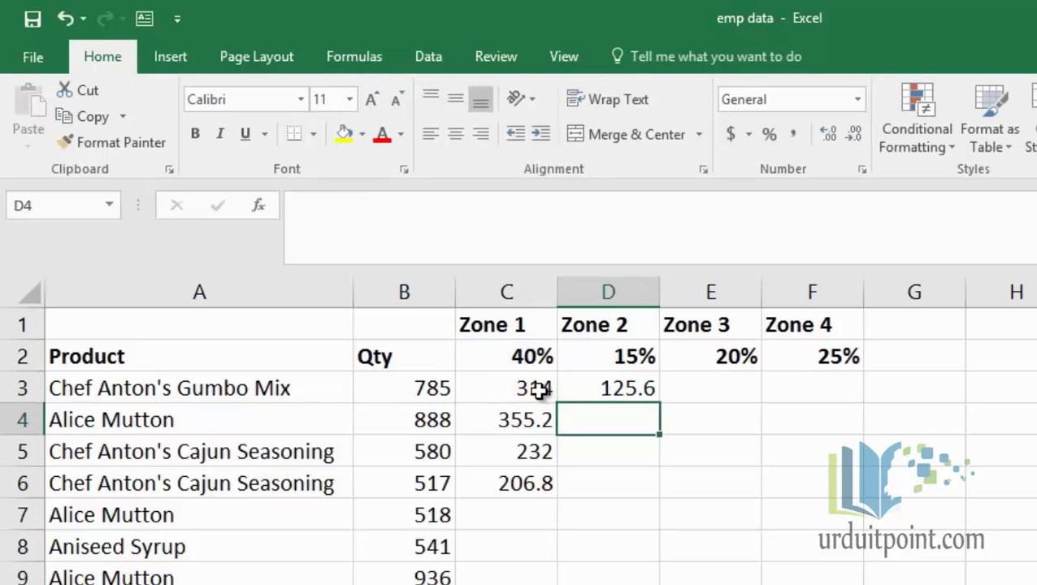
pyautogui.click(532, 388)
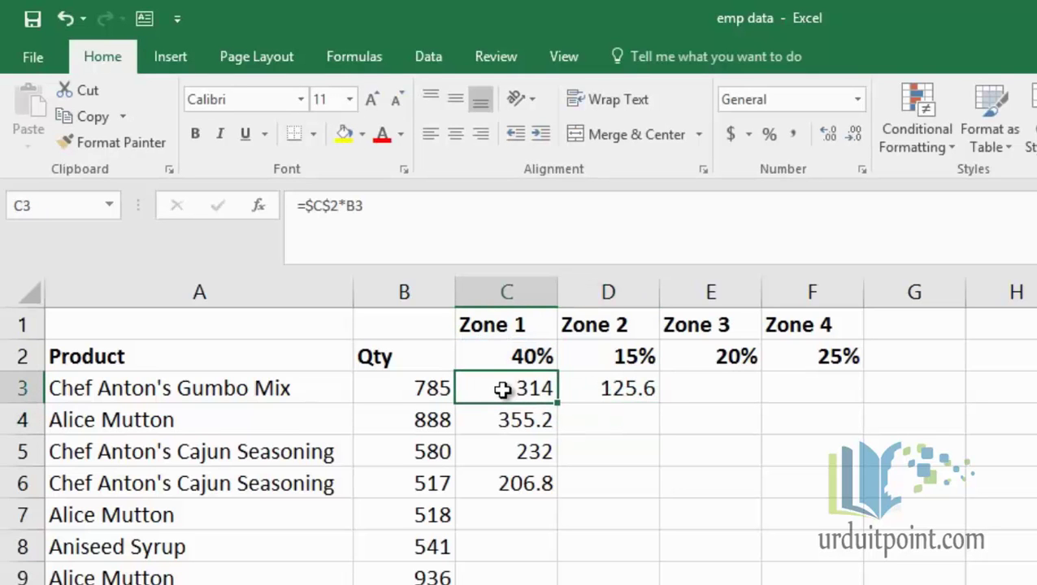
pyautogui.doubleClick(507, 388)
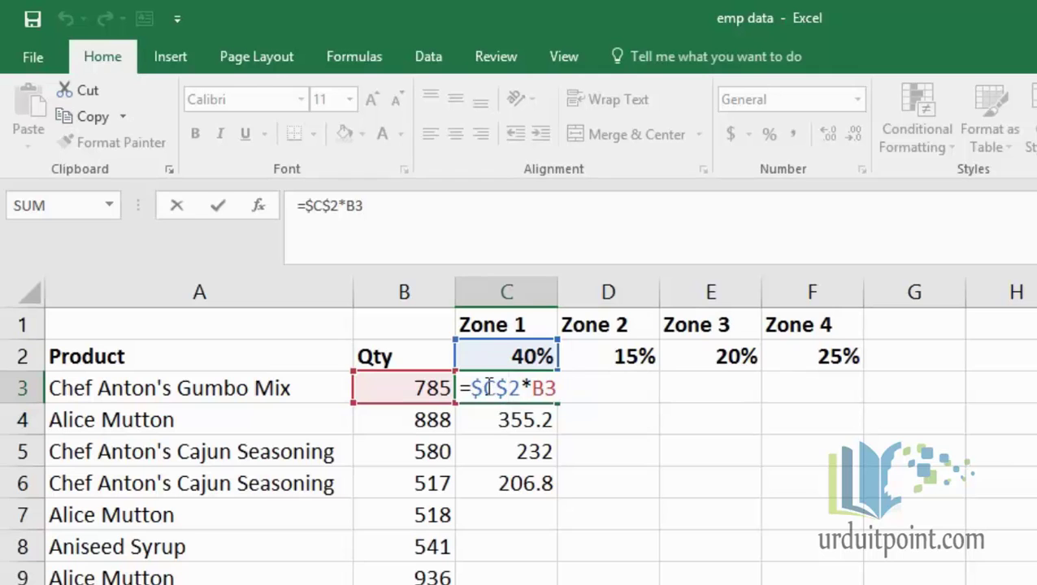
pyautogui.click(487, 389)
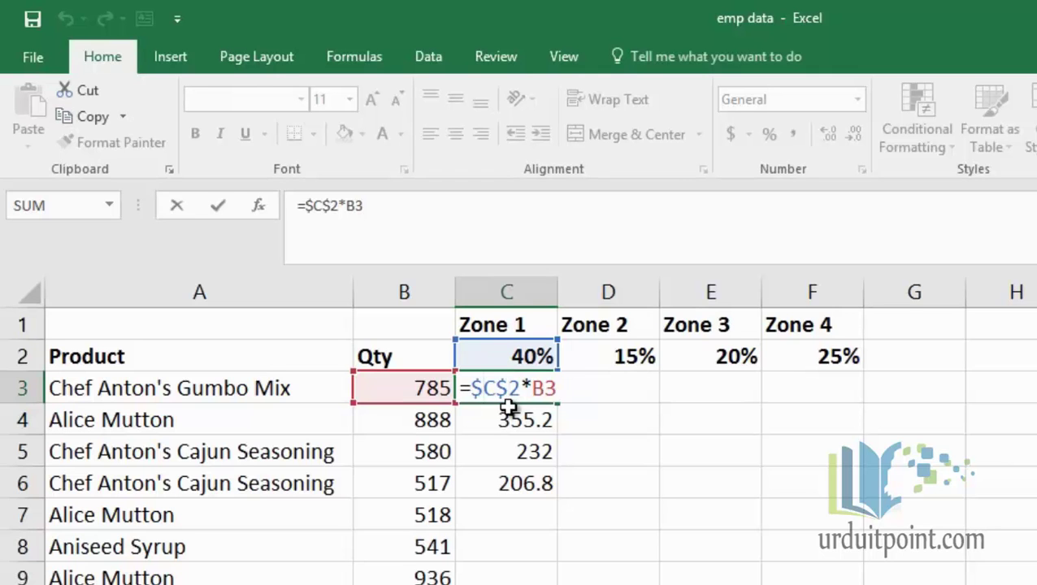
pyautogui.press('F4')
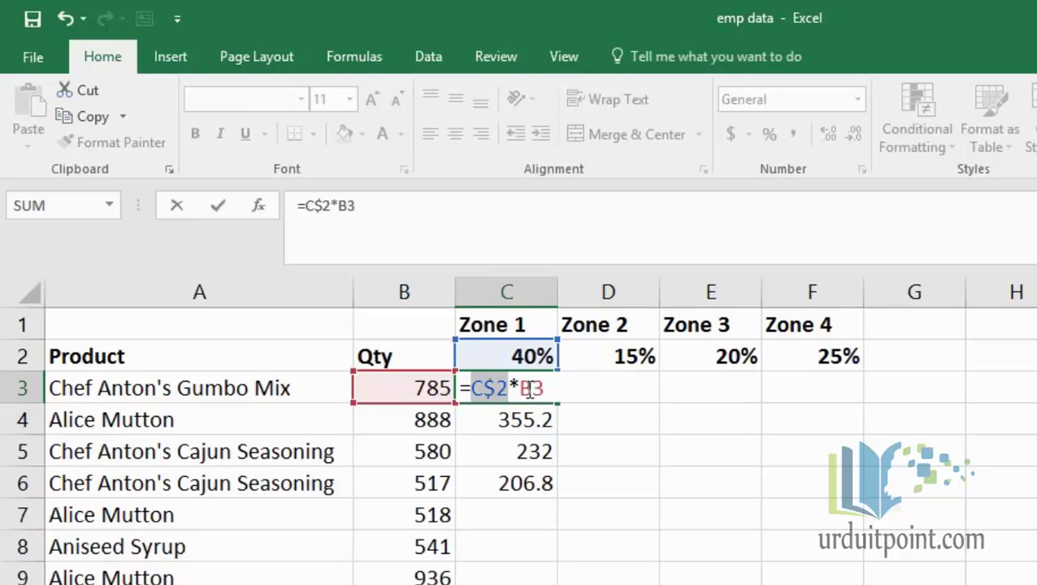
pyautogui.click(522, 389)
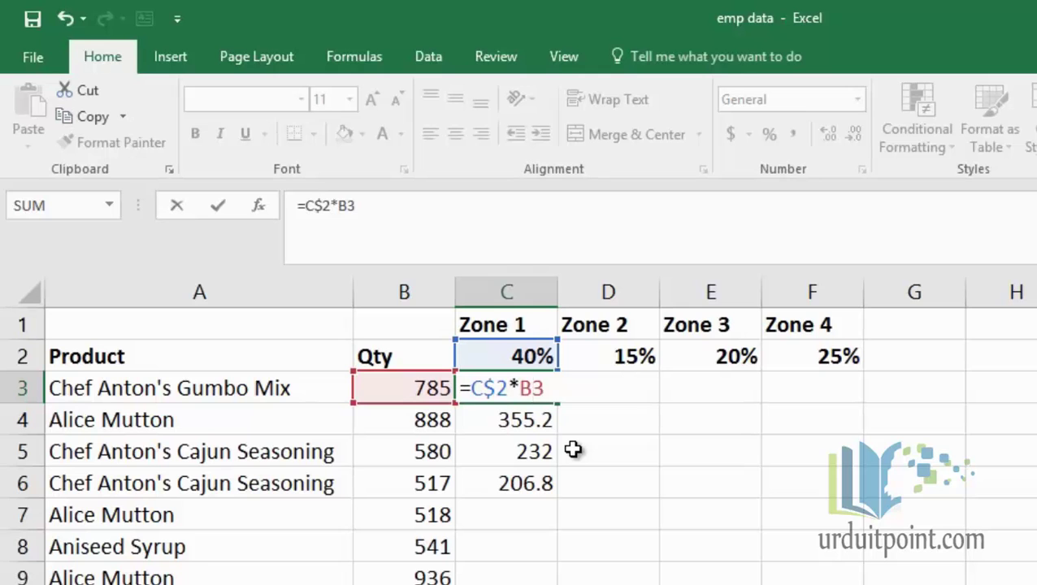
pyautogui.press('F4')
pyautogui.press('F4')
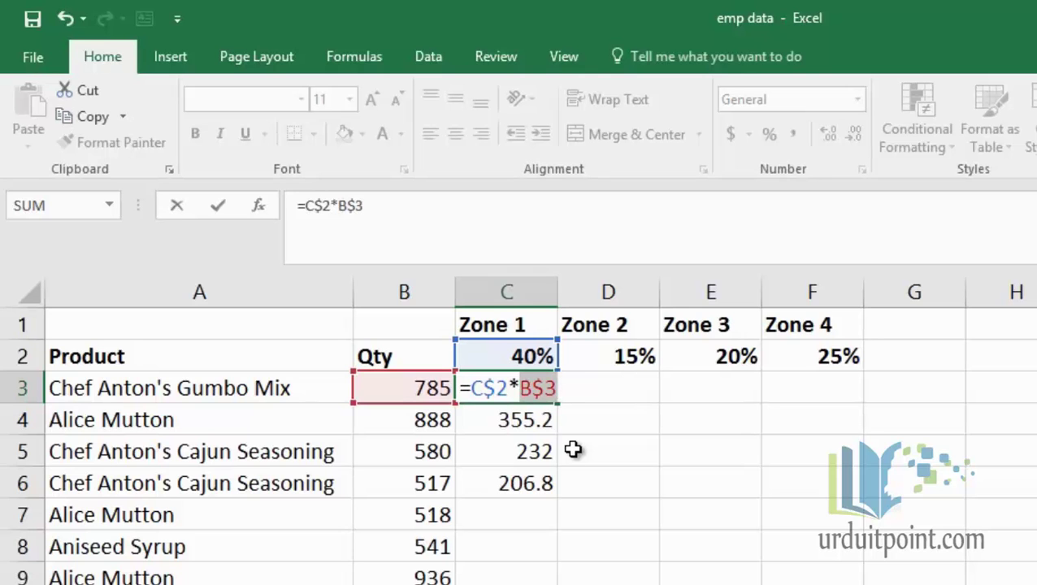
pyautogui.press('F4')
# Step: Confirm the mixed-reference formula in C3, fill it down to C8, and check C4 and C5
pyautogui.press('Return')
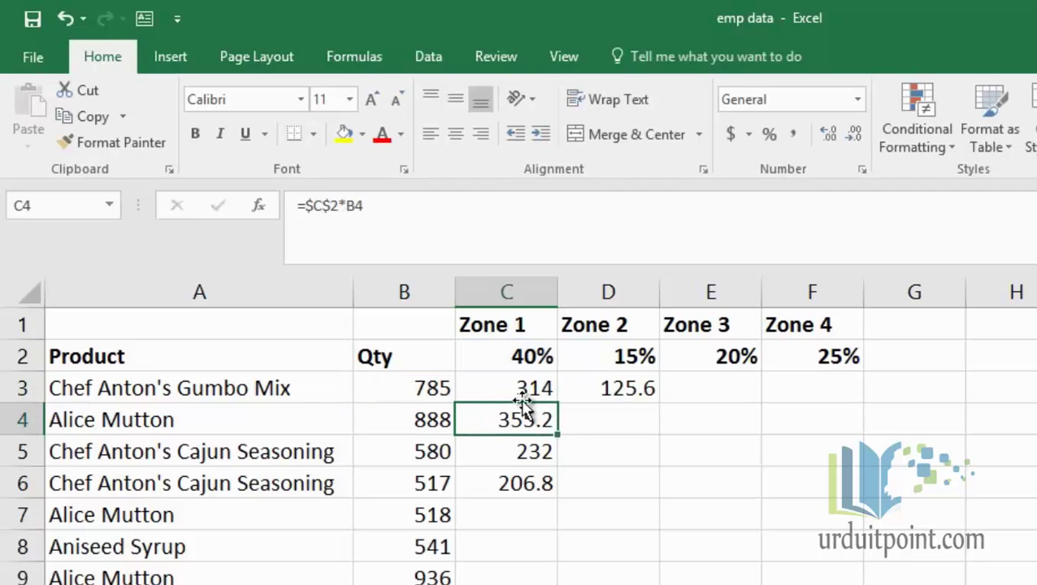
pyautogui.click(530, 390)
pyautogui.moveTo(559, 404); pyautogui.dragTo(548, 562)
pyautogui.doubleClick(507, 421)
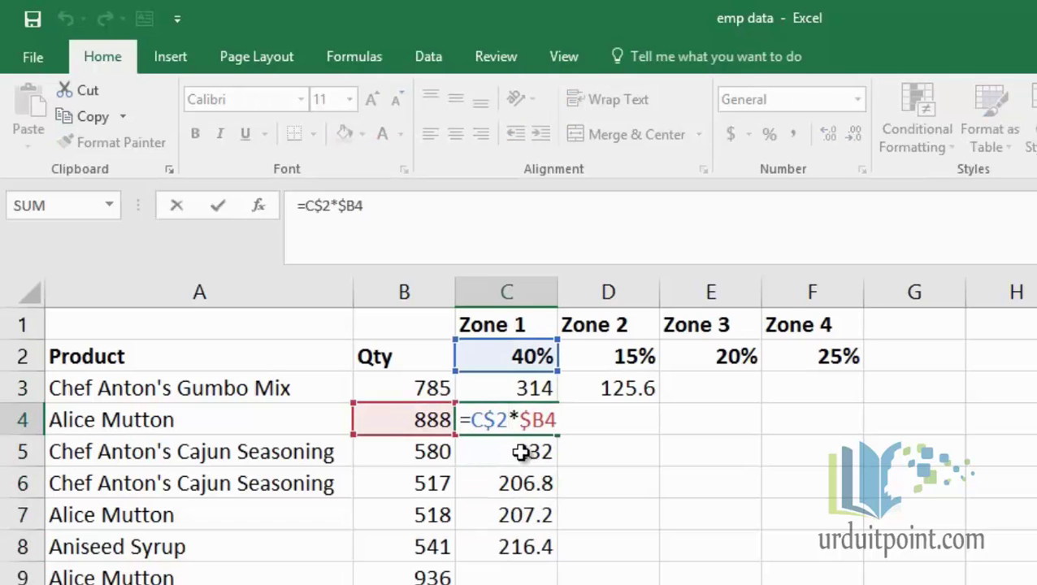
pyautogui.press('Escape')
pyautogui.doubleClick(521, 452)
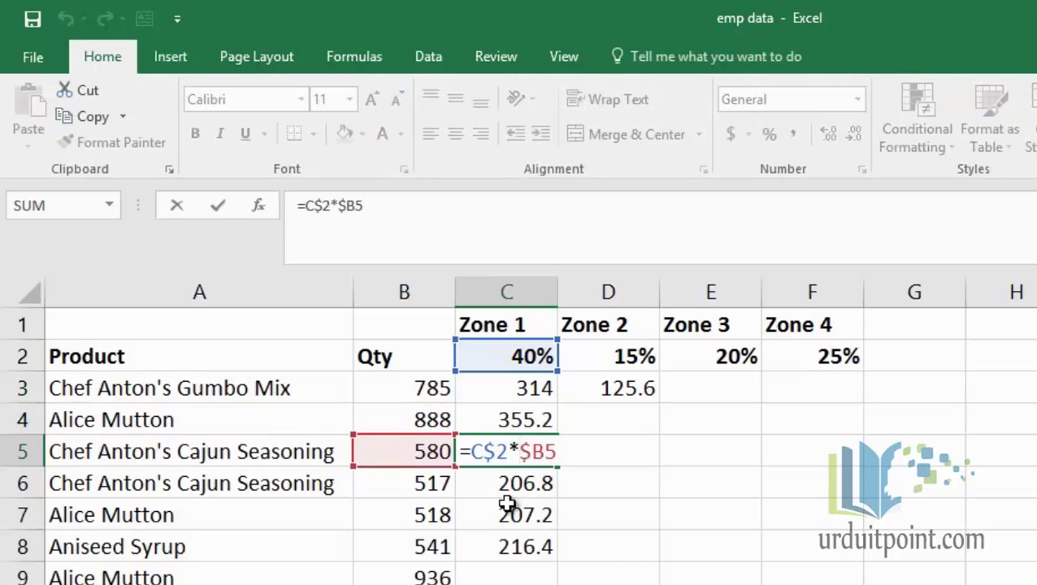
pyautogui.press('Escape')
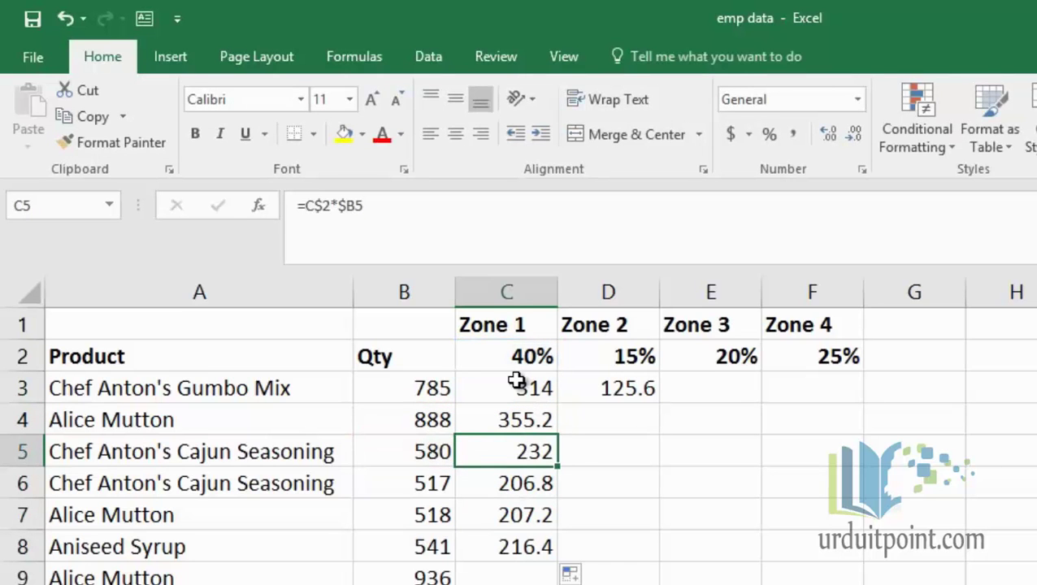
# Step: Fill C3 across to F3 and check the formulas copied into D3 and E3
pyautogui.click(533, 394)
pyautogui.moveTo(556, 404); pyautogui.dragTo(650, 394)
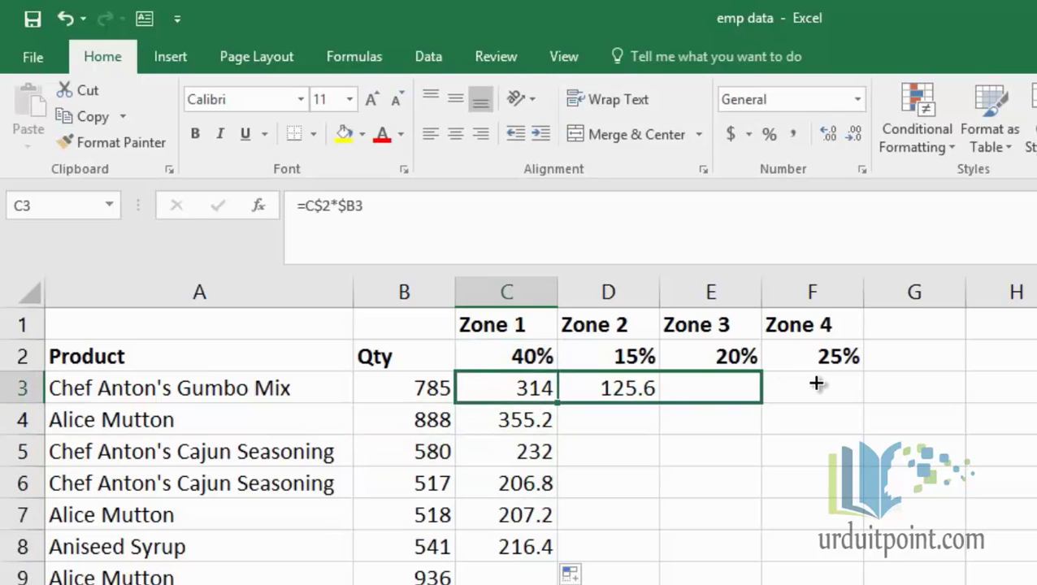
pyautogui.moveTo(748, 372); pyautogui.dragTo(819, 386)
pyautogui.click(620, 389)
pyautogui.doubleClick(620, 389)
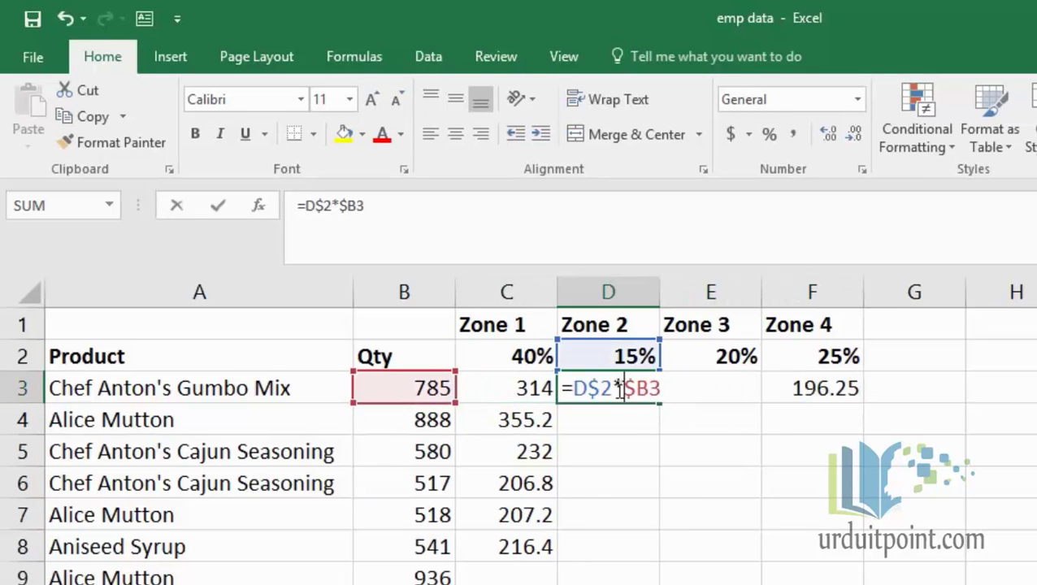
pyautogui.click(717, 382)
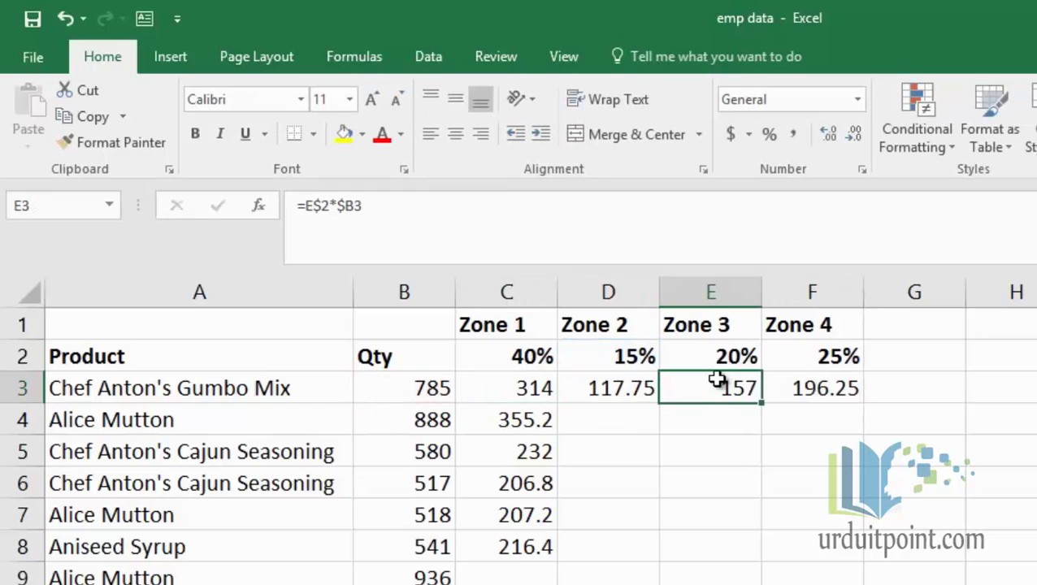
pyautogui.doubleClick(720, 384)
pyautogui.press('Tab')
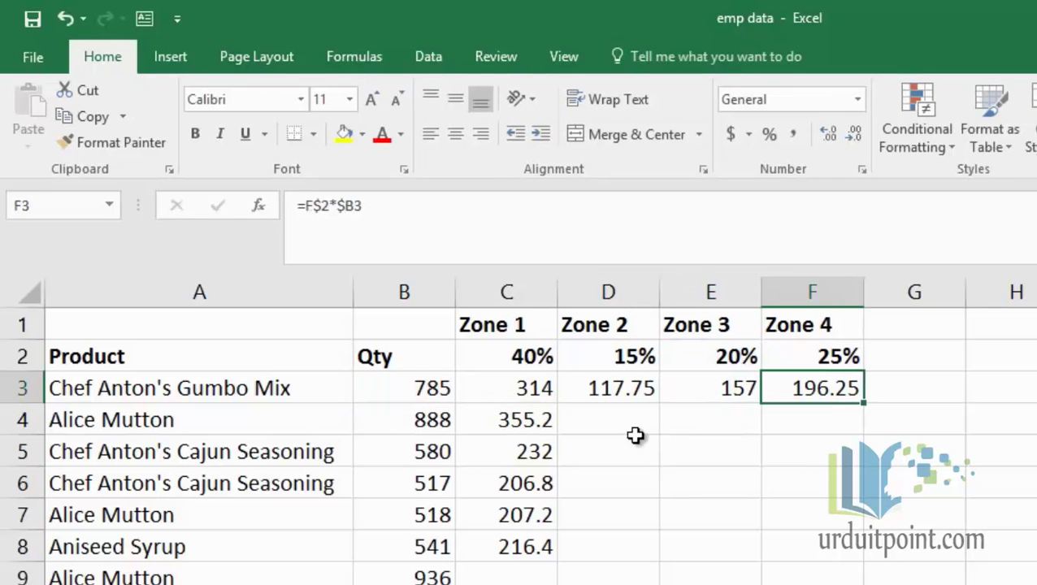
# Step: Clear the trial results in C4:C8 and select the row 3 formulas C3:F3
pyautogui.click(502, 421)
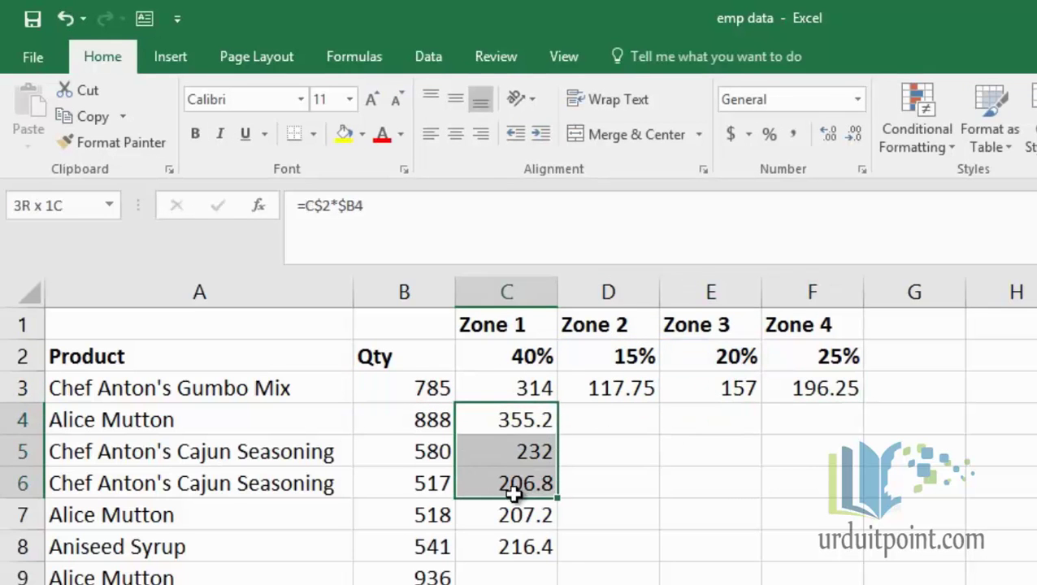
pyautogui.moveTo(509, 467); pyautogui.dragTo(518, 538)
pyautogui.press('Delete')
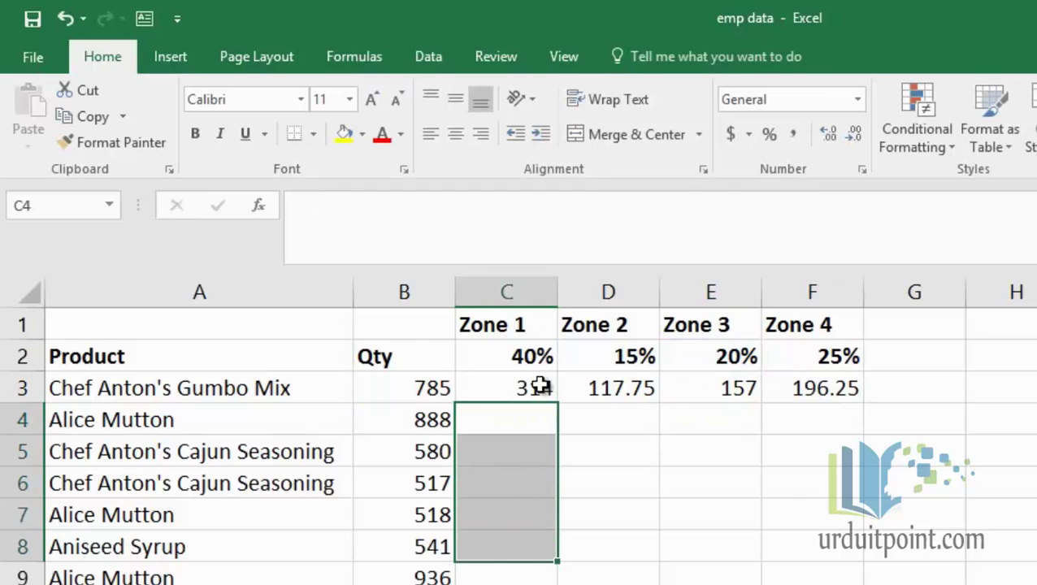
pyautogui.moveTo(532, 388); pyautogui.dragTo(813, 388)
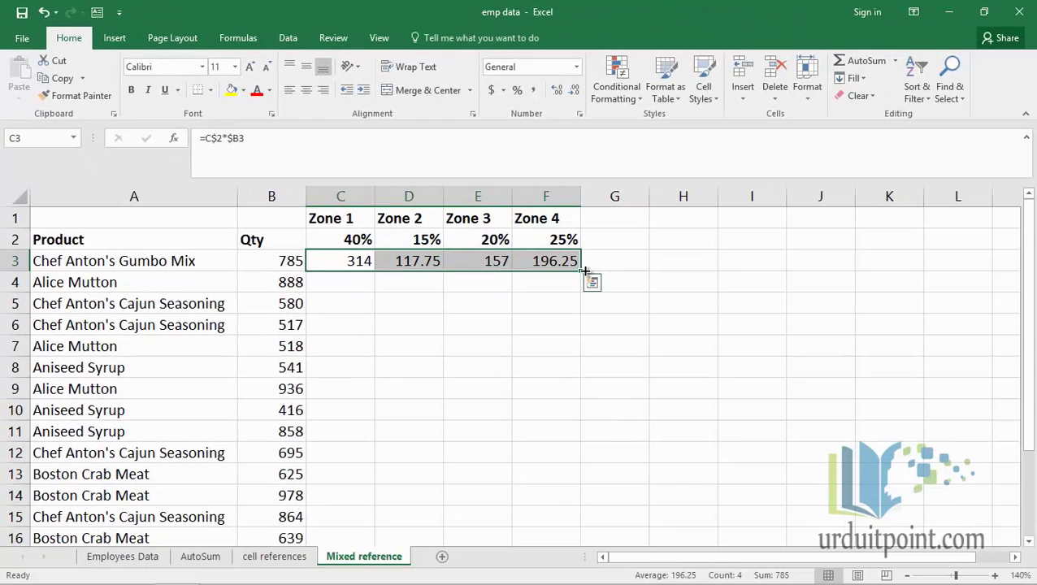
# Step: Fill C3:F3 down through row 19 and verify the formulas in E10, E11 and F12
pyautogui.doubleClick(582, 270)
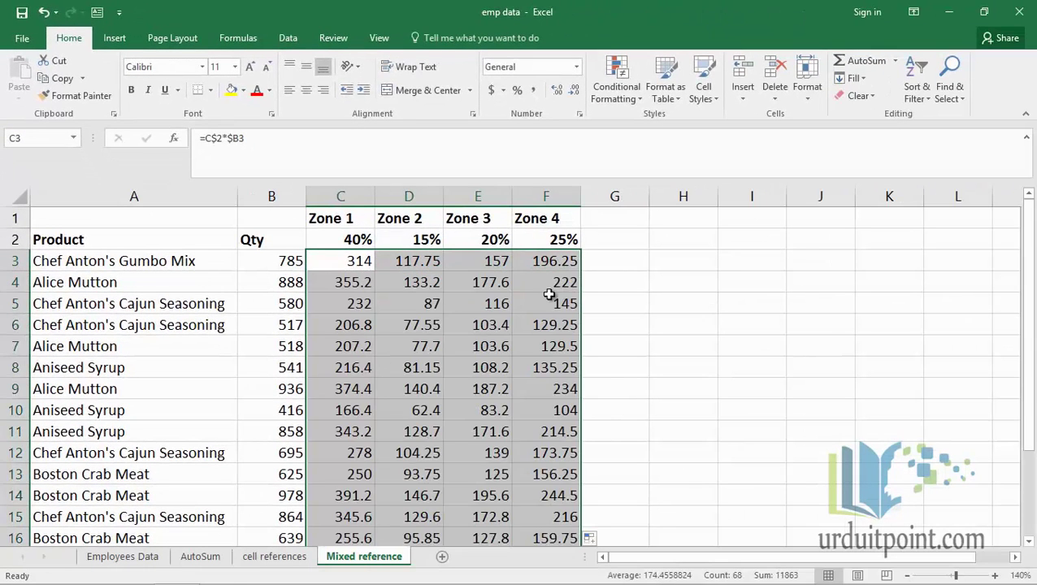
pyautogui.scroll(-3, 537, 301)
pyautogui.scroll(2, 536, 302)
pyautogui.scroll(2, 537, 301)
pyautogui.doubleClick(482, 411)
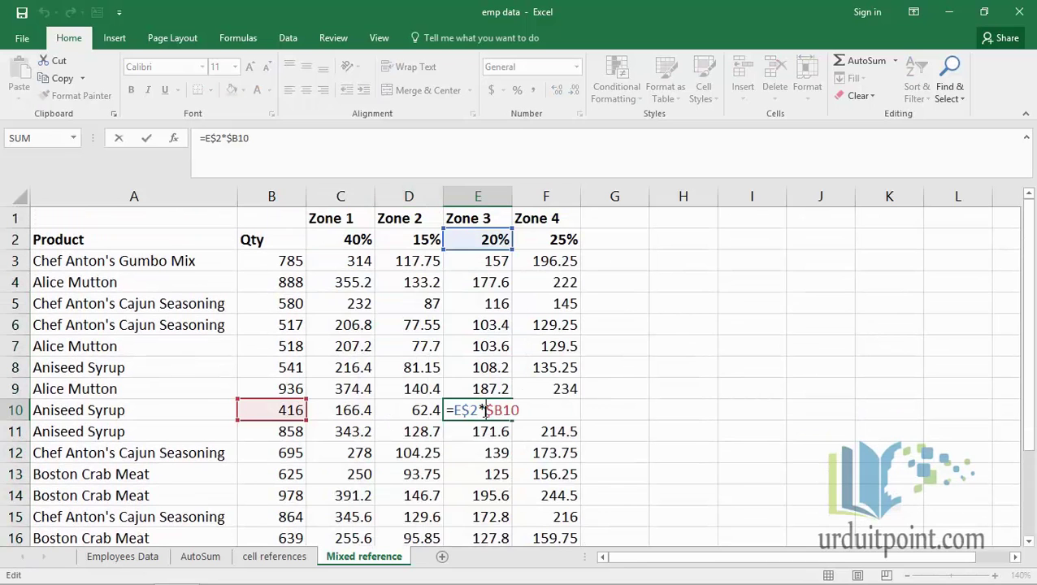
pyautogui.click(482, 431)
pyautogui.doubleClick(483, 432)
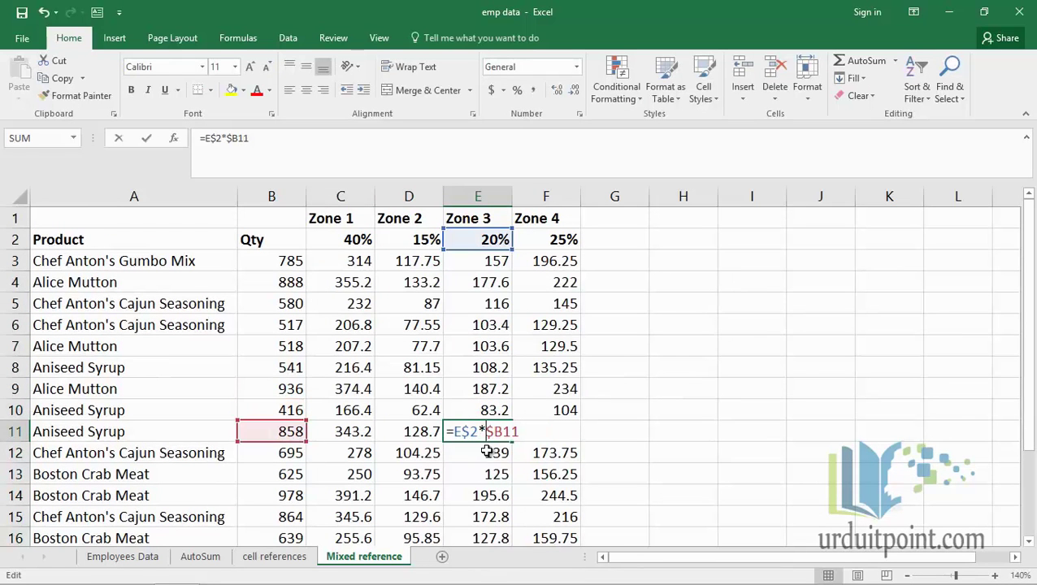
pyautogui.press('Return')
pyautogui.doubleClick(543, 453)
pyautogui.press('Return')
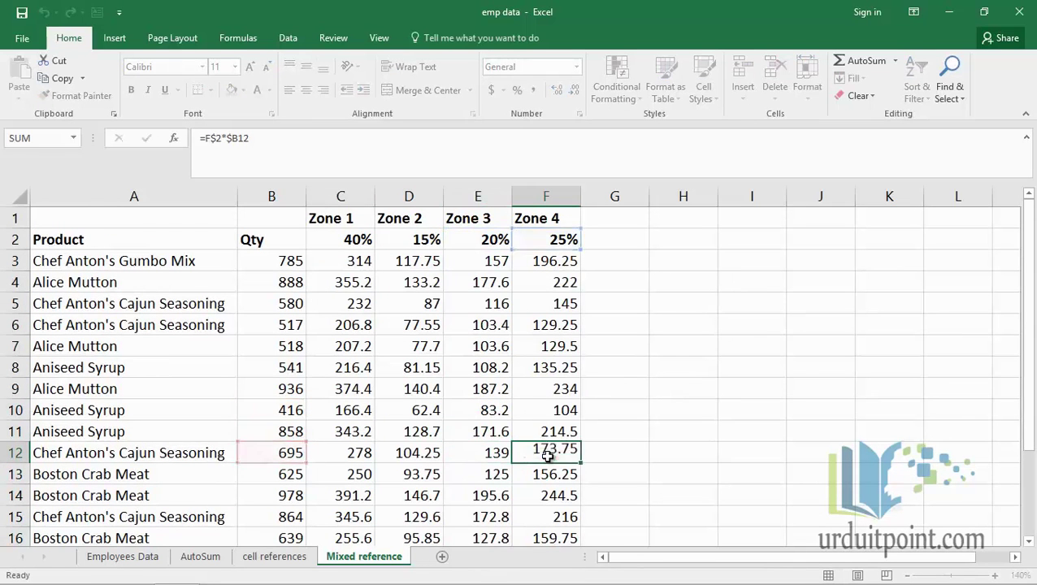
pyautogui.scroll(-3, 548, 457)
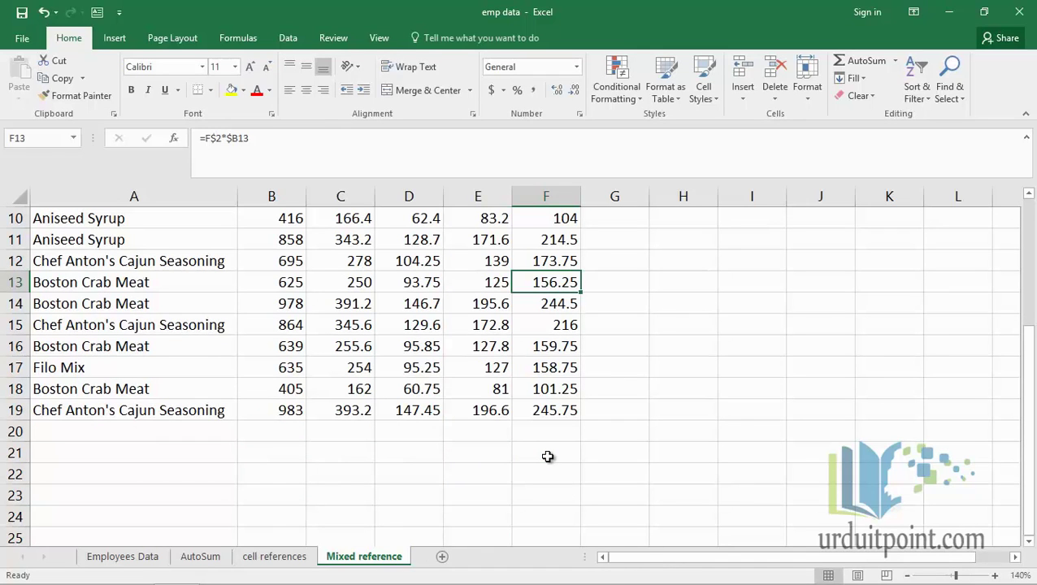